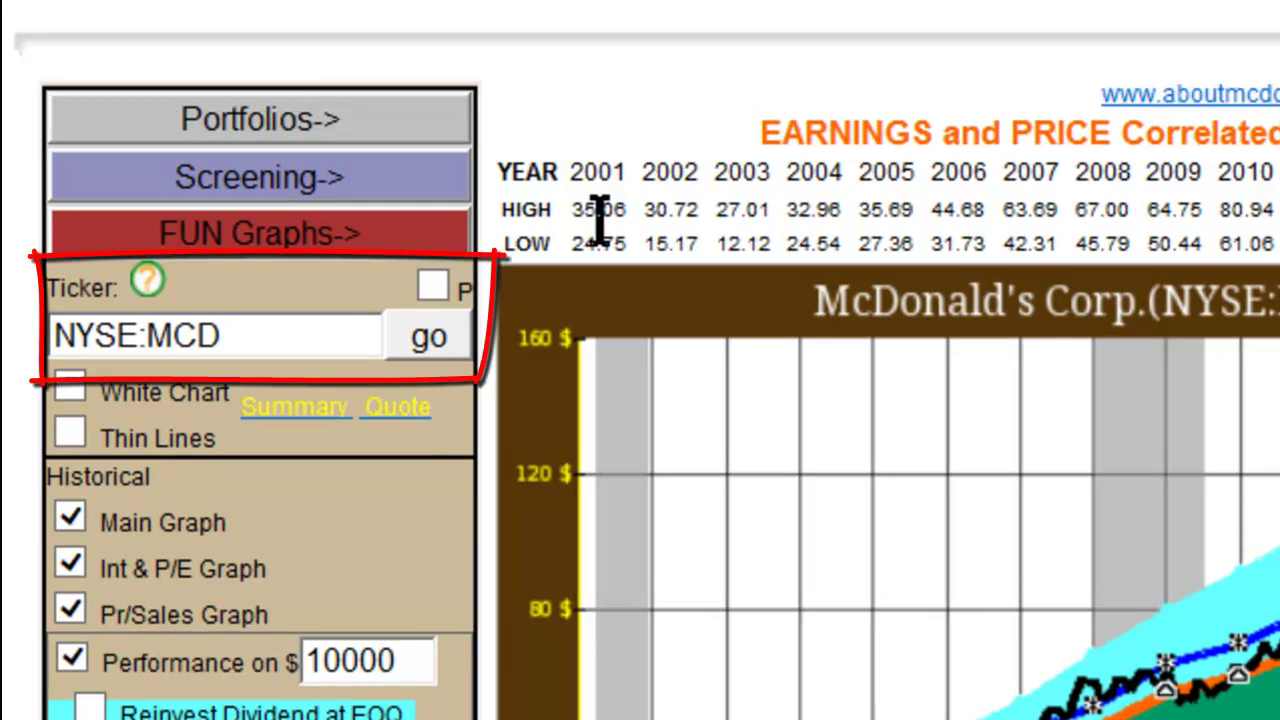
# Replace the ticker with the list "mcd jnj ko" and load graphs for those three stocks
pyautogui.click(180, 334)
pyautogui.moveTo(222, 336); pyautogui.dragTo(22, 345)
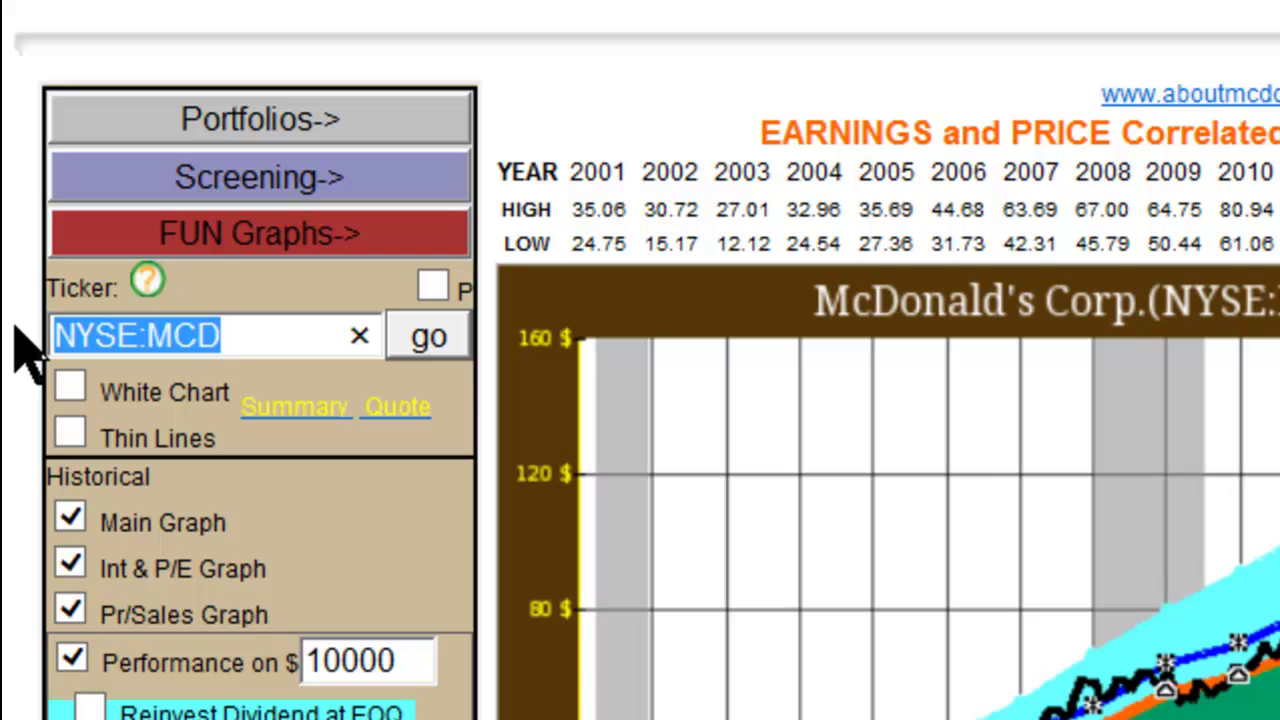
pyautogui.write('mcd jnj ko')
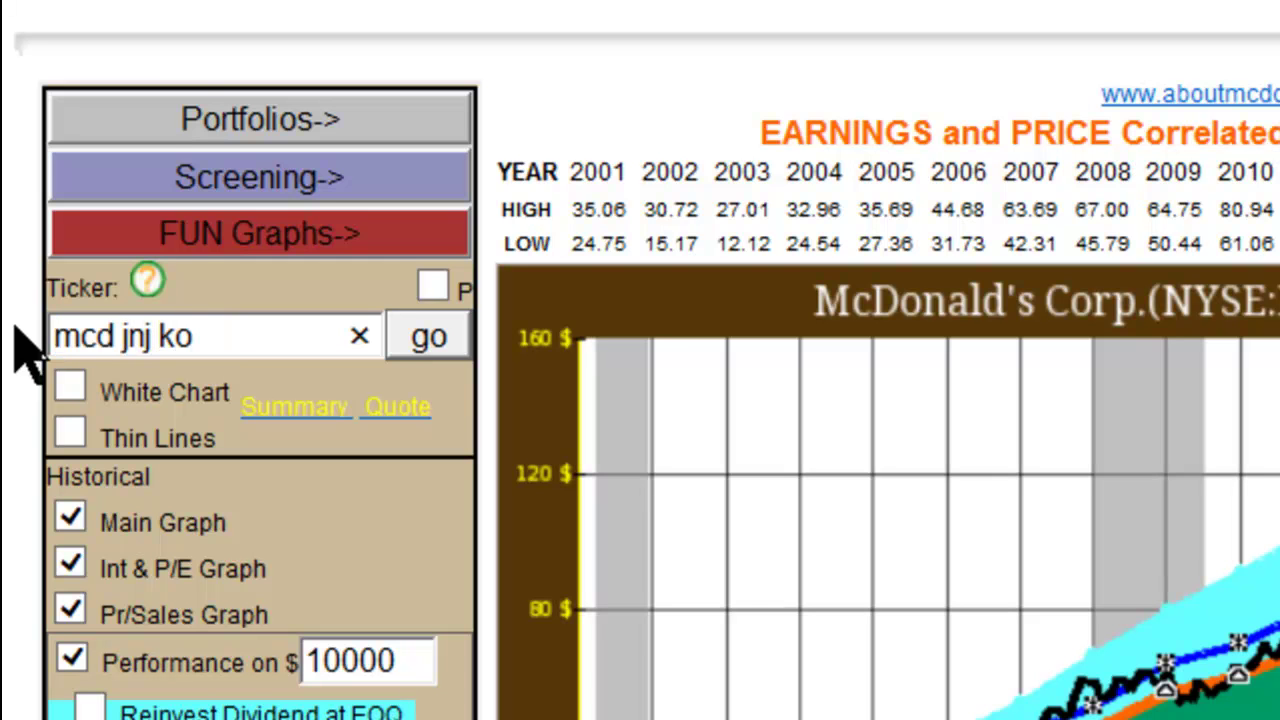
pyautogui.click(420, 345)
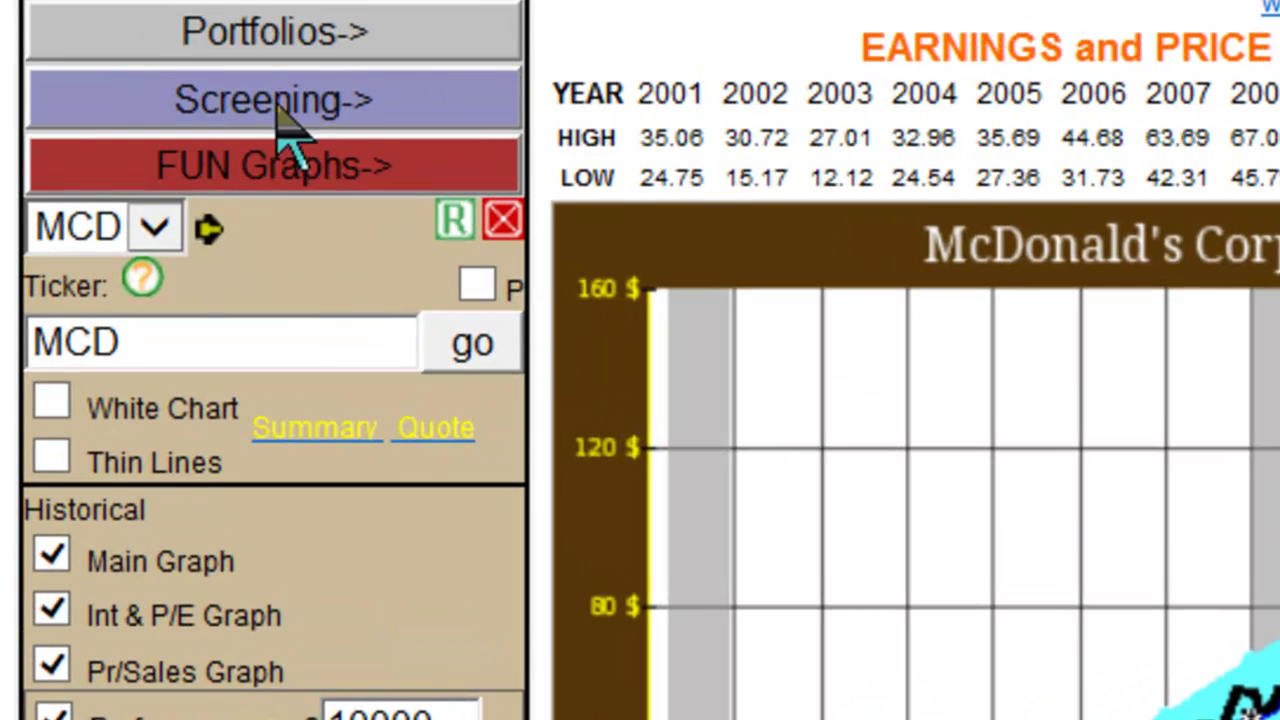
# Check the temporary ticker list, remove it from the graph page and confirm the removal
pyautogui.click(166, 232)
pyautogui.click(168, 232)
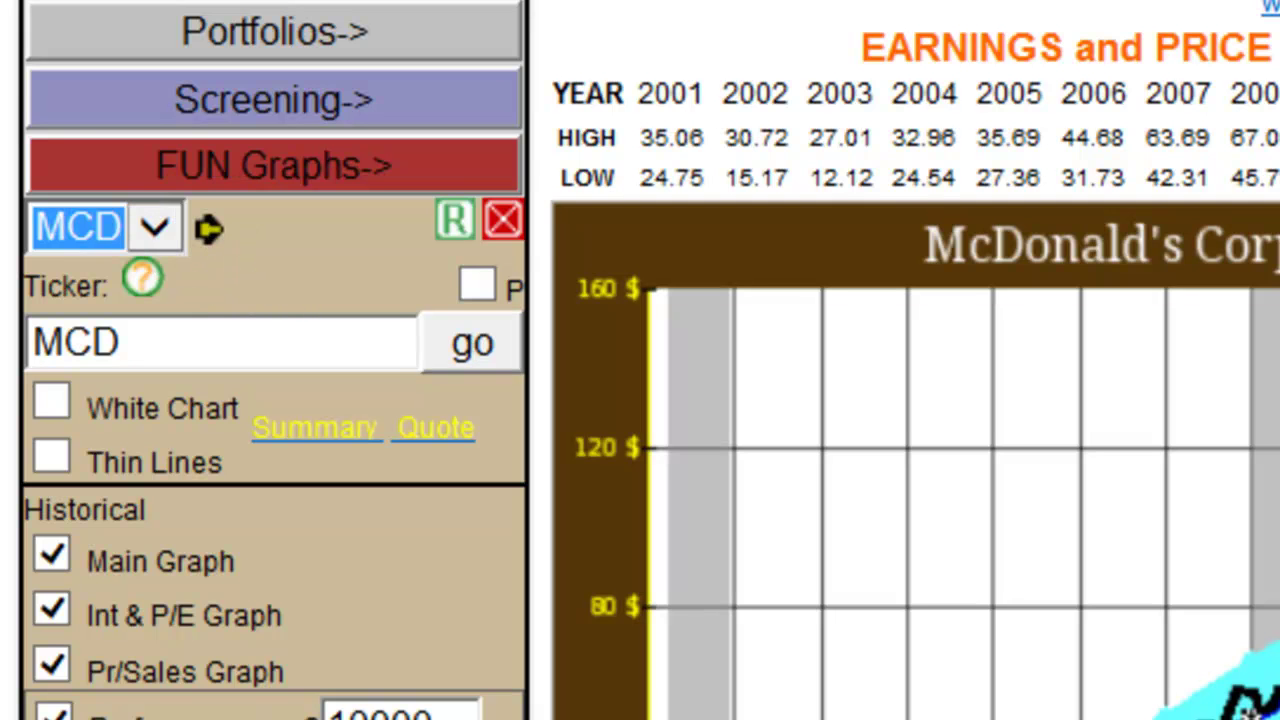
pyautogui.click(505, 222)
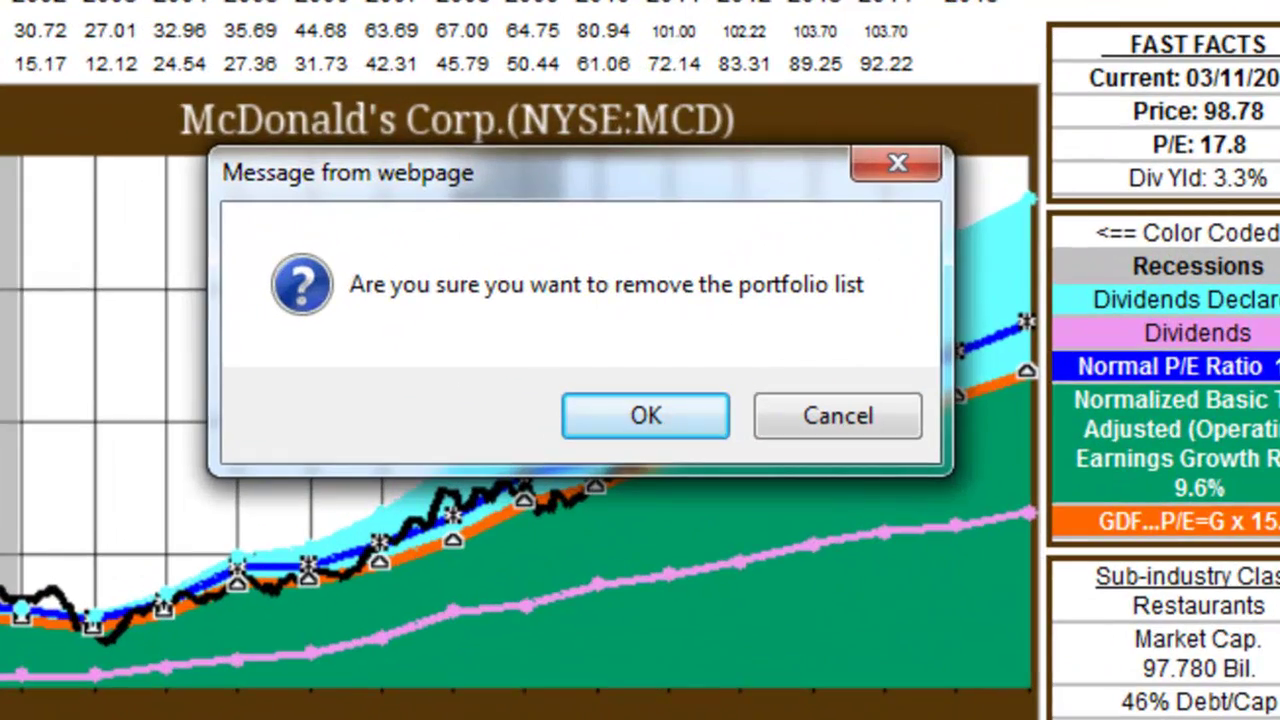
pyautogui.click(634, 425)
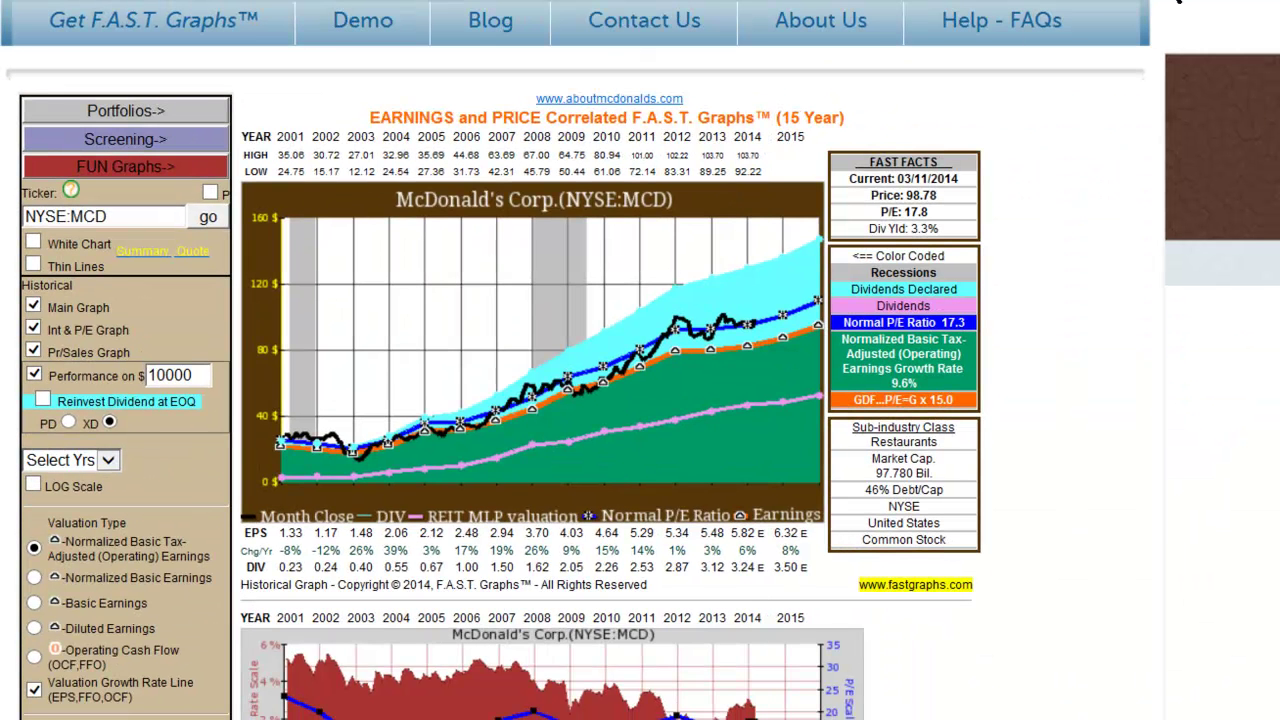
# Go to the portfolios page and add a new portfolio named Example
pyautogui.click(226, 118)
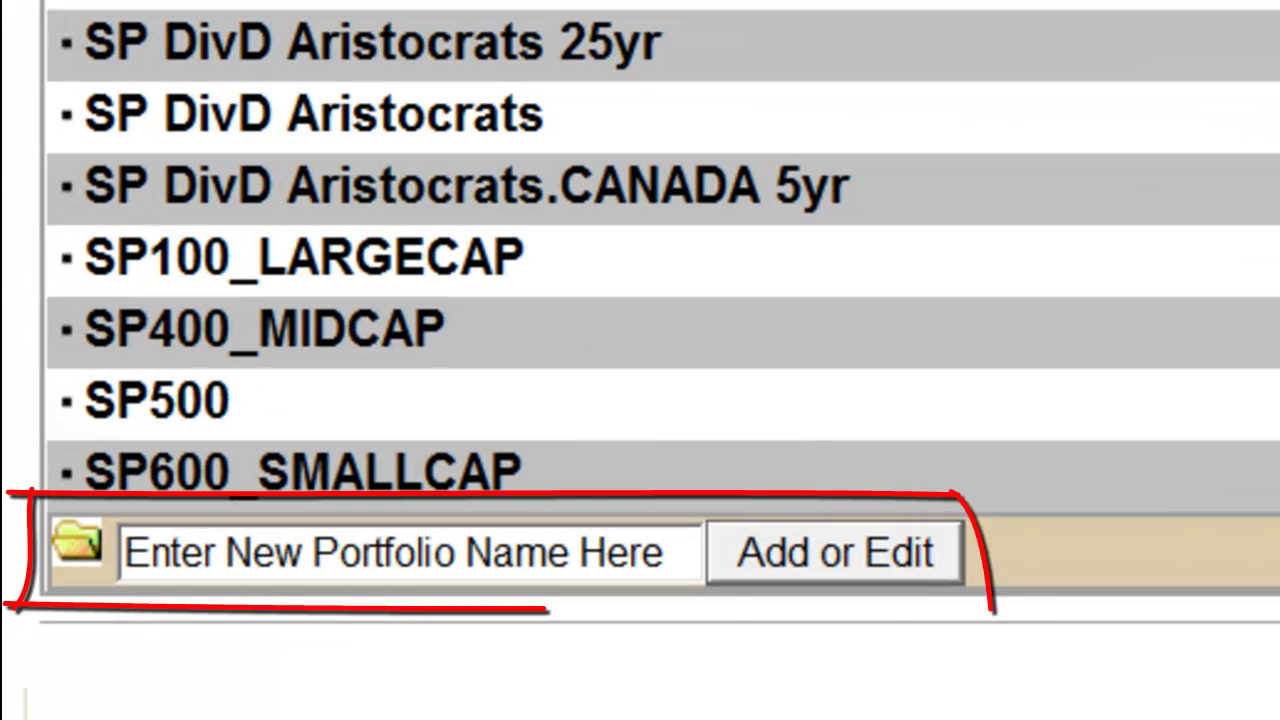
pyautogui.click(600, 550)
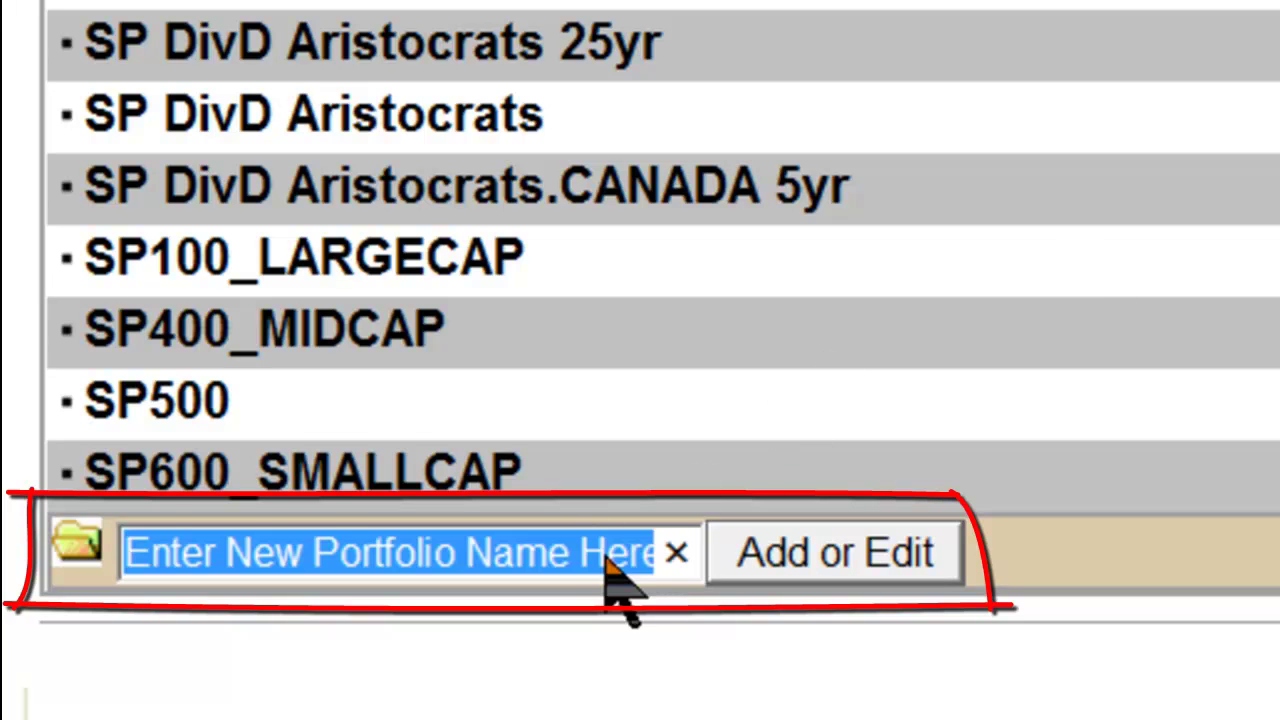
pyautogui.write('Example')
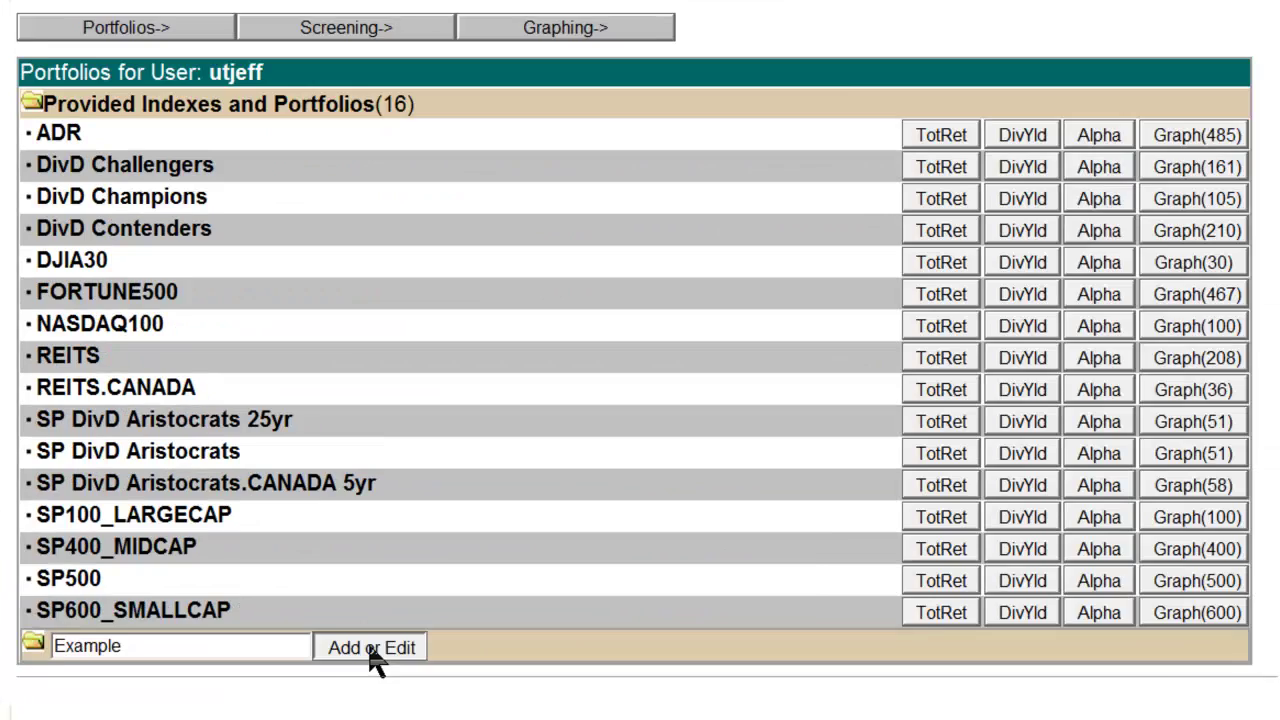
pyautogui.click(838, 562)
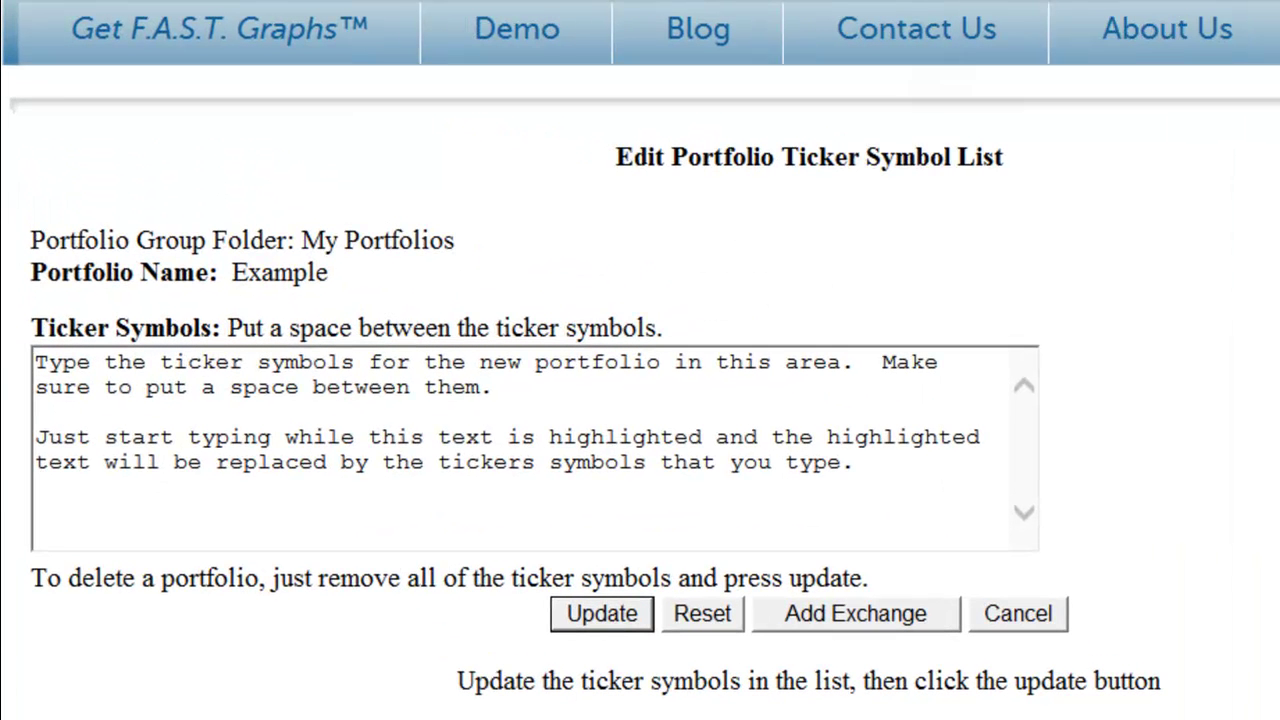
# Enter the ticker symbols KO JNJ MCD WAG WMT for the Example portfolio and save the list
pyautogui.click(551, 486)
pyautogui.write('KO JNJ')
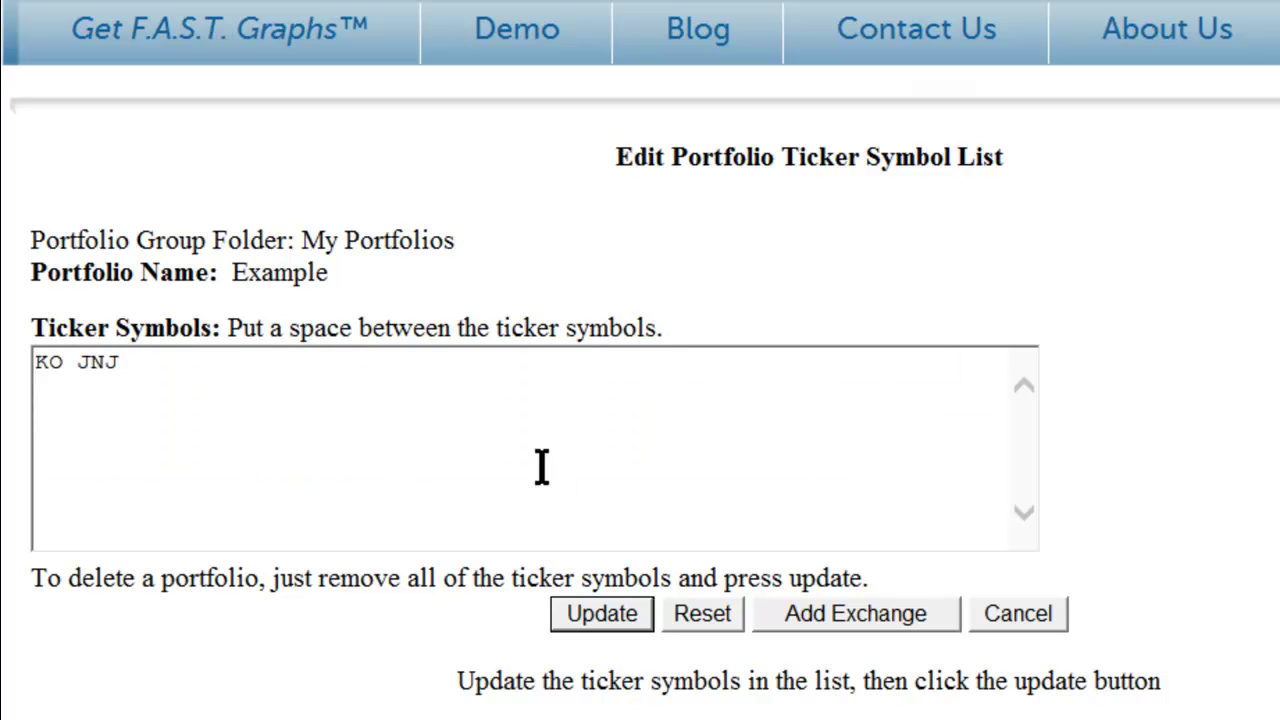
pyautogui.write(' MCD WAG W')
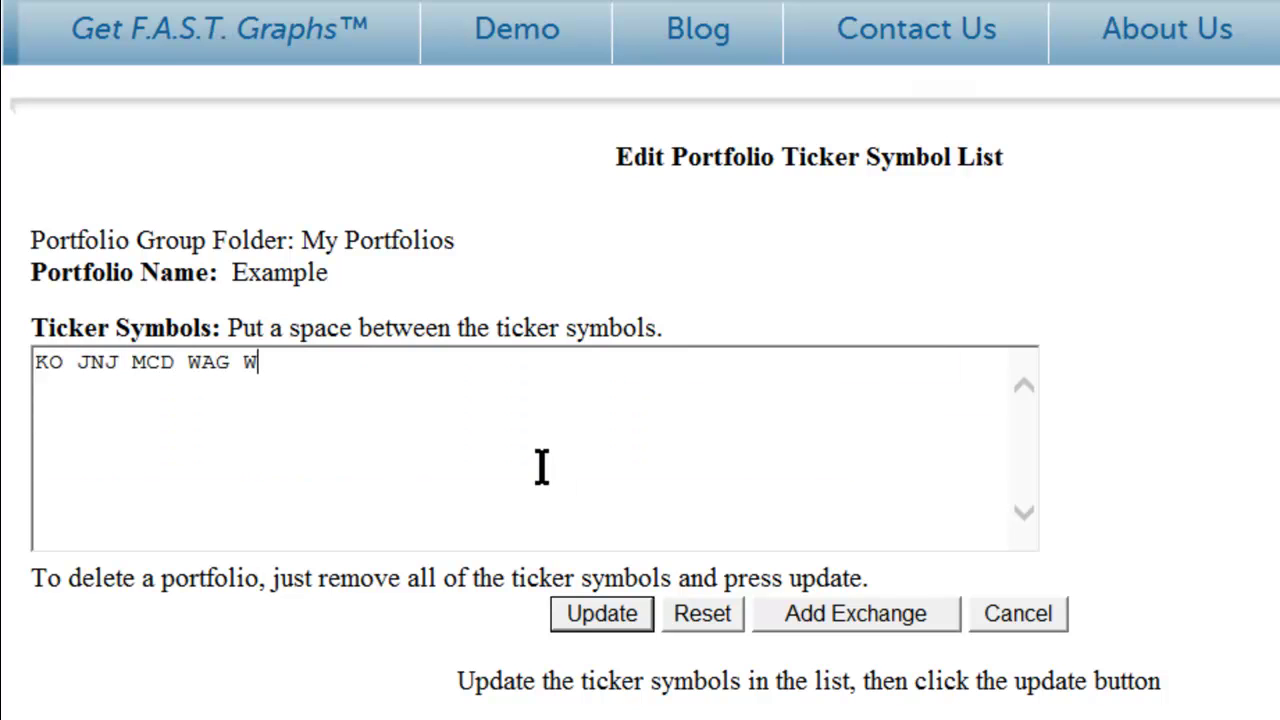
pyautogui.write('MT')
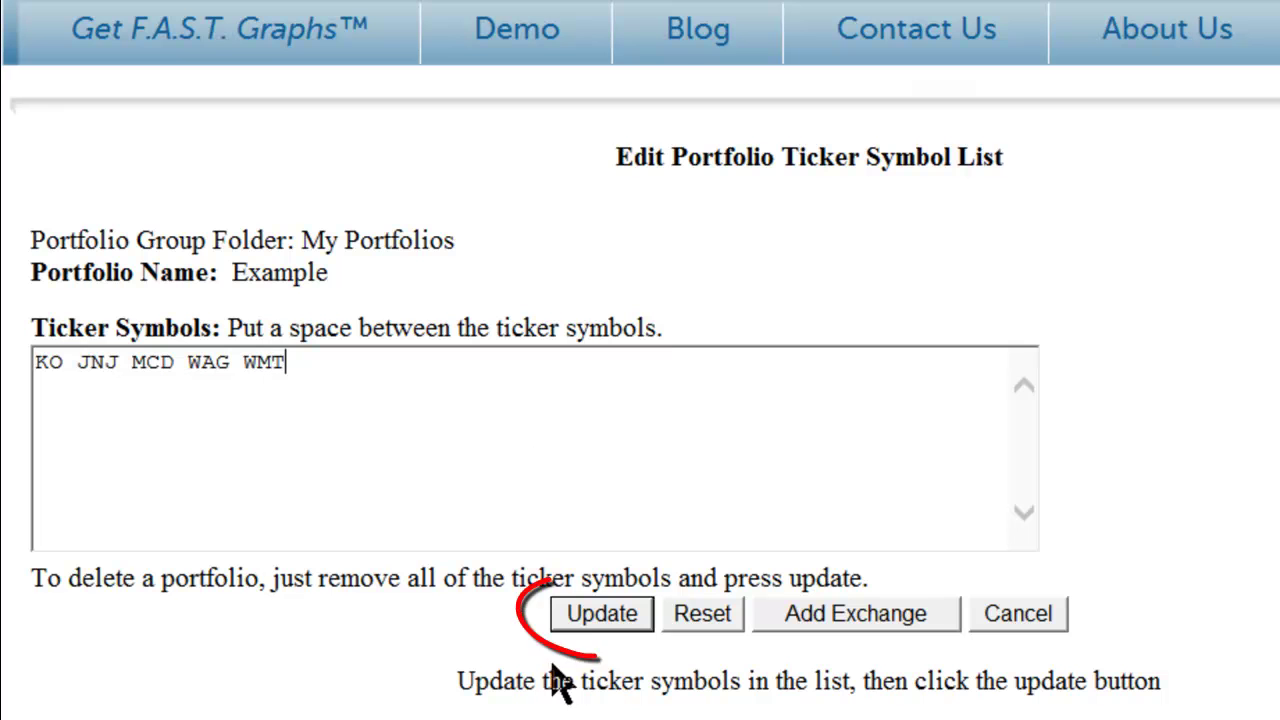
pyautogui.click(592, 615)
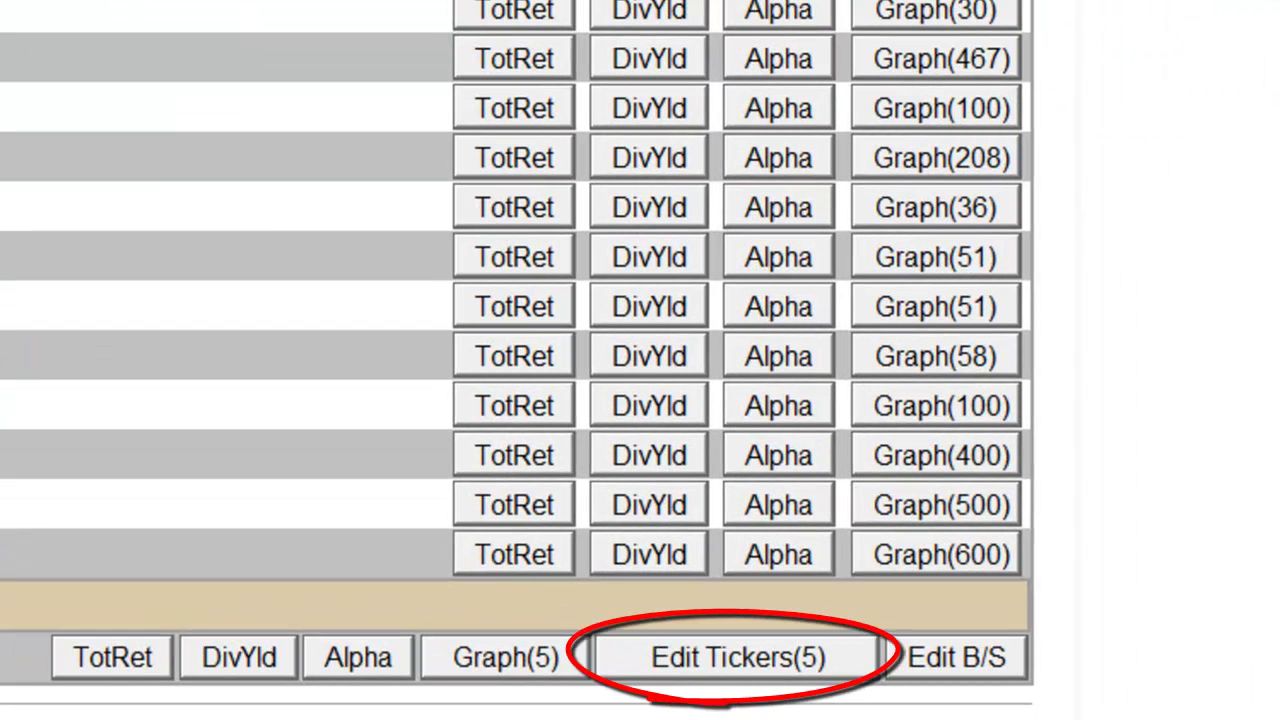
# Add exchange prefixes to the Example portfolio's tickers, remove the duplicate TSXV:WMT entry and save the list
pyautogui.click(789, 664)
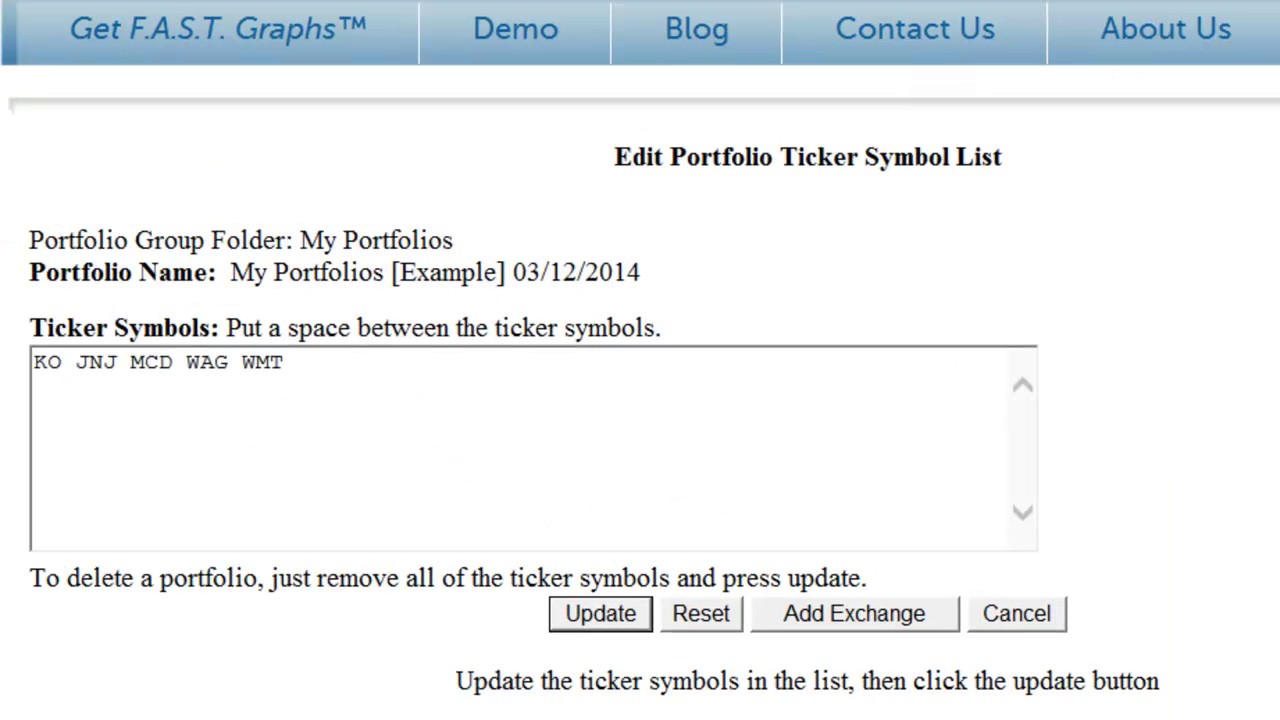
pyautogui.click(893, 614)
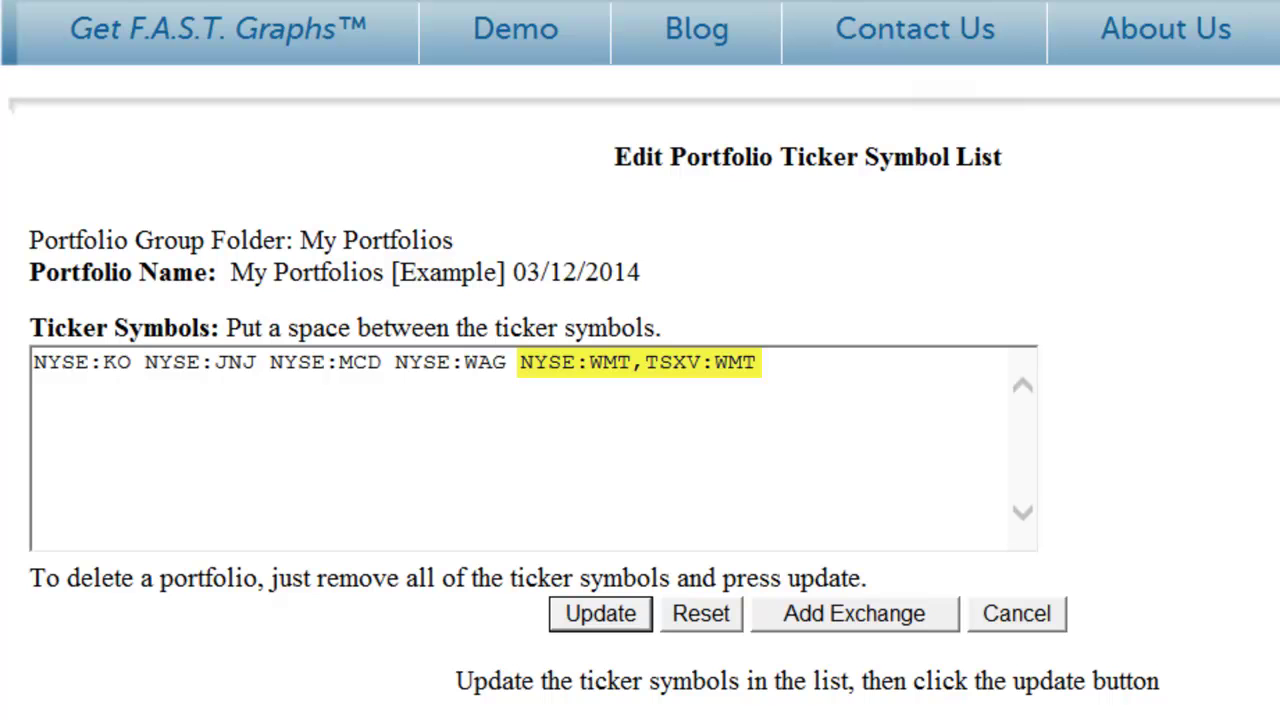
pyautogui.moveTo(760, 362); pyautogui.dragTo(647, 364)
pyautogui.press('BackSpace')
pyautogui.press('BackSpace')
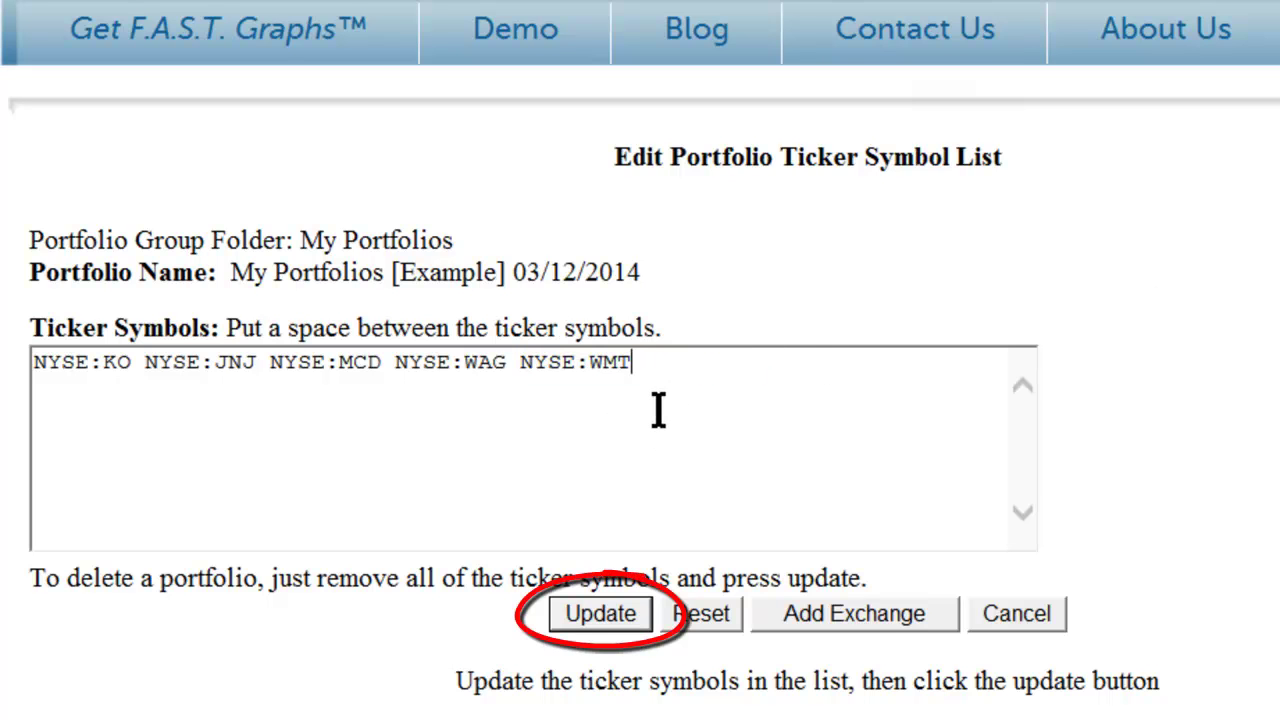
pyautogui.click(604, 618)
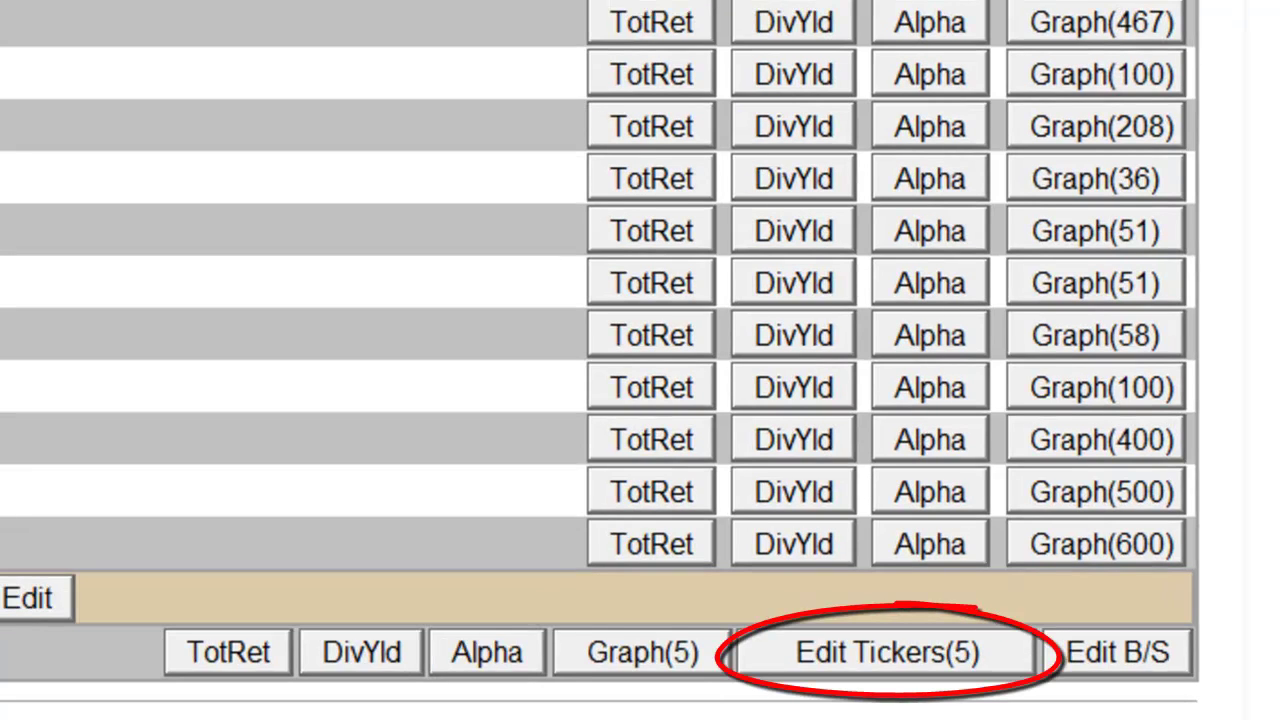
# Clear all ticker symbols from the Example portfolio and update it to delete the portfolio
pyautogui.click(907, 656)
pyautogui.moveTo(628, 409); pyautogui.dragTo(32, 365)
pyautogui.press('BackSpace')
pyautogui.click(598, 615)
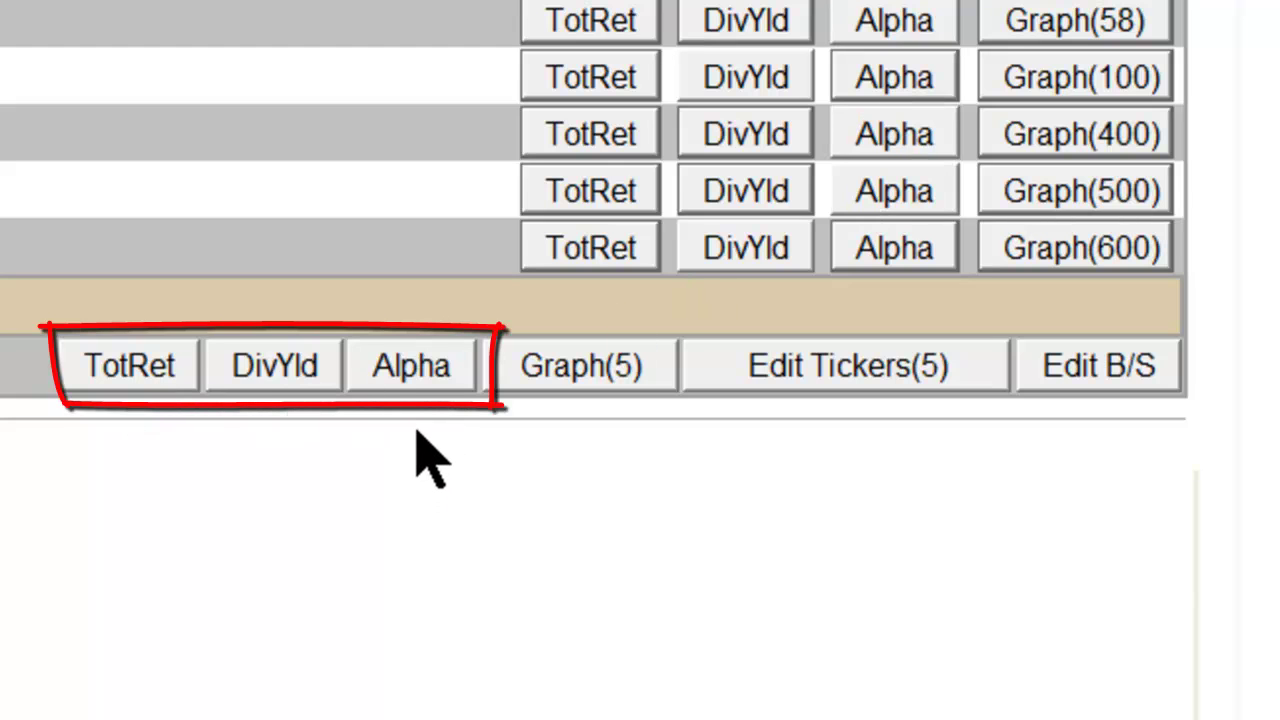
# Open the Example portfolio's review in alphabetical order and browse the available report orders
pyautogui.click(431, 368)
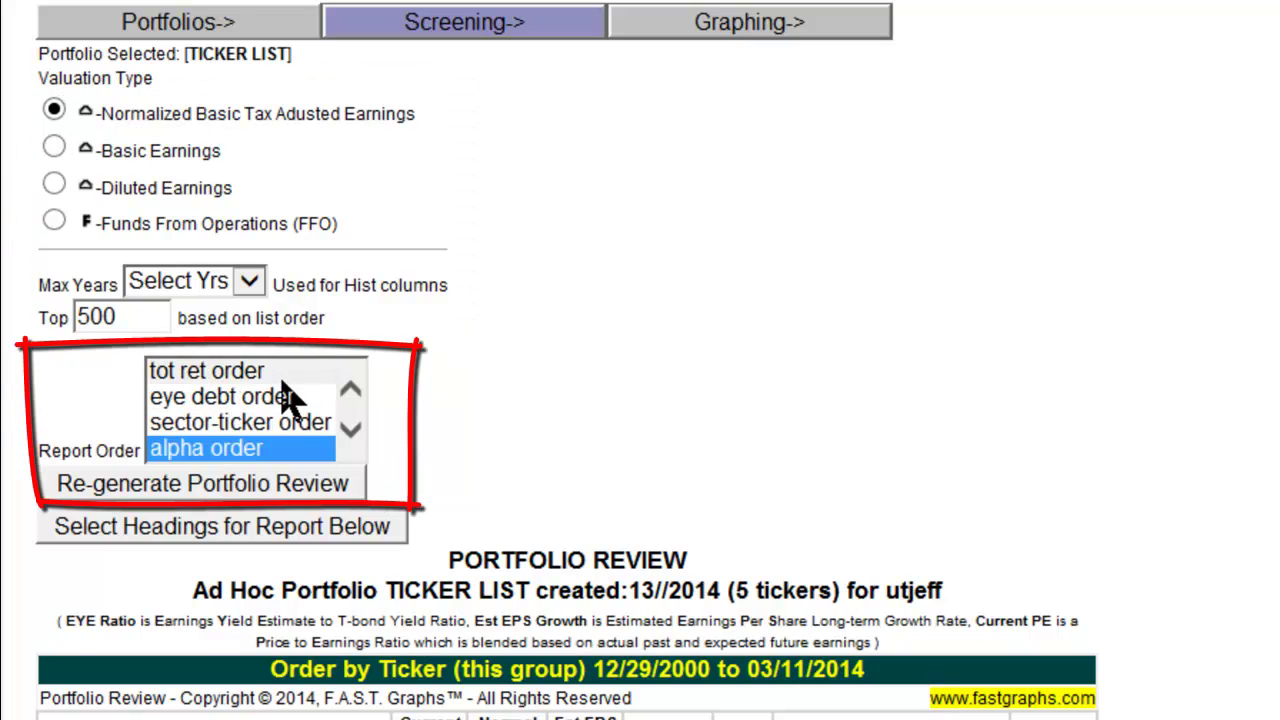
pyautogui.click(350, 429)
pyautogui.click(350, 429)
pyautogui.click(350, 429)
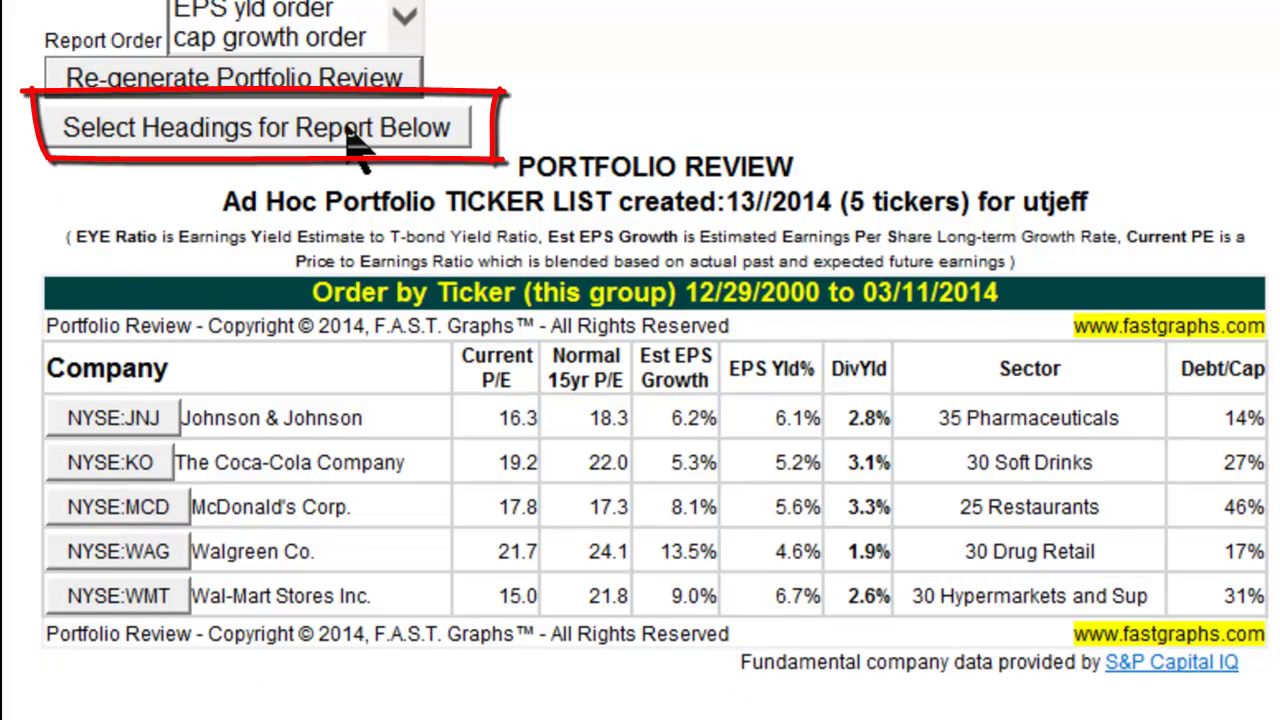
# Show the report heading settings, turn off Lt Debt/Capital by setting it to 0, and regenerate the portfolio review
pyautogui.click(349, 134)
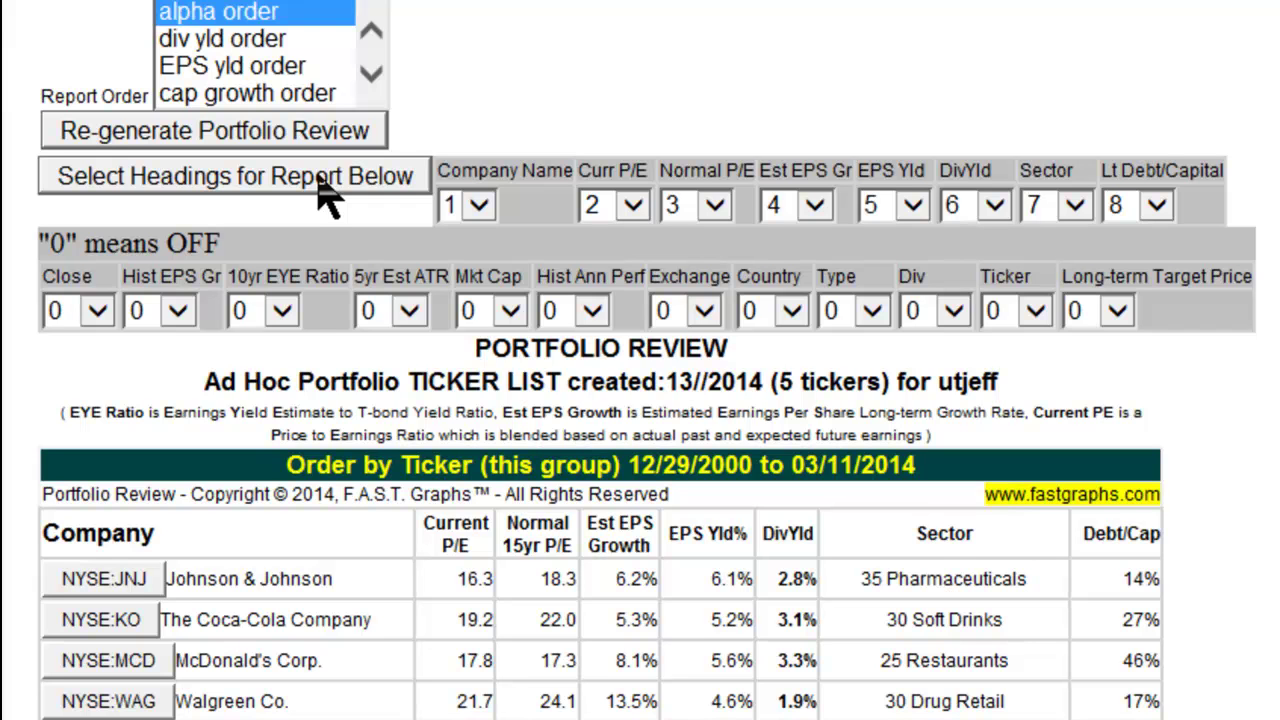
pyautogui.click(1160, 206)
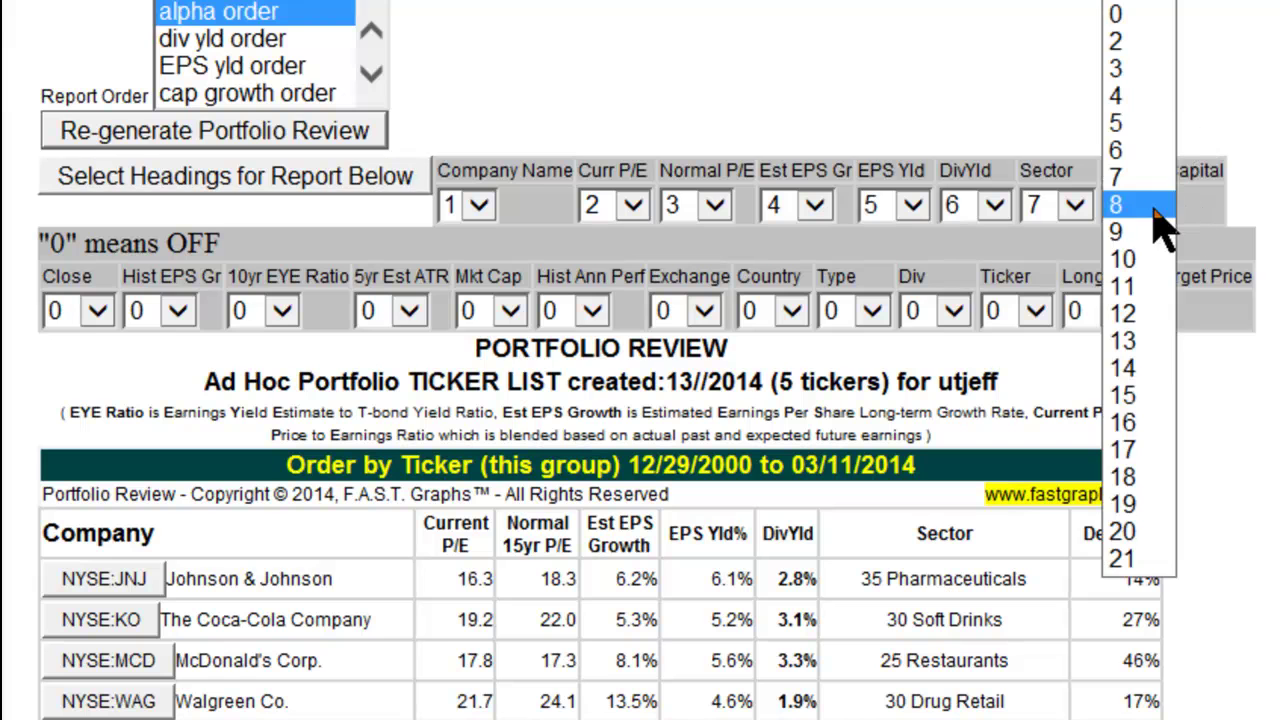
pyautogui.click(1137, 16)
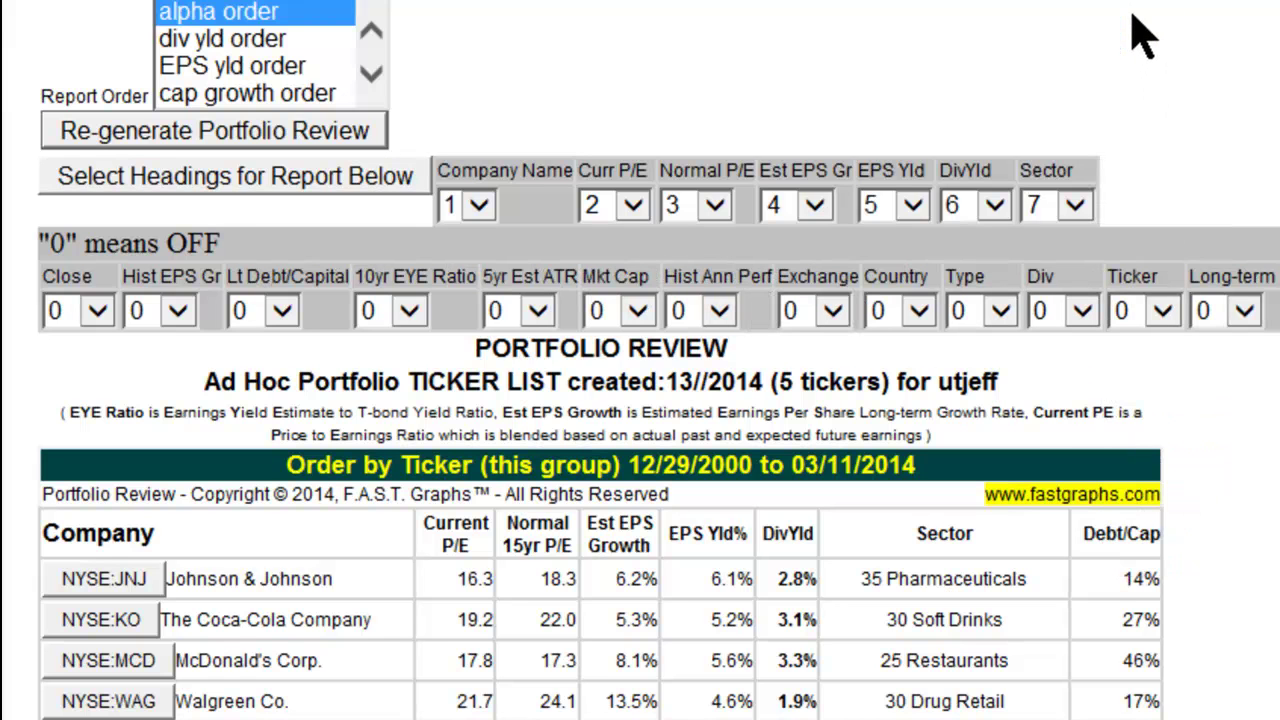
pyautogui.click(270, 140)
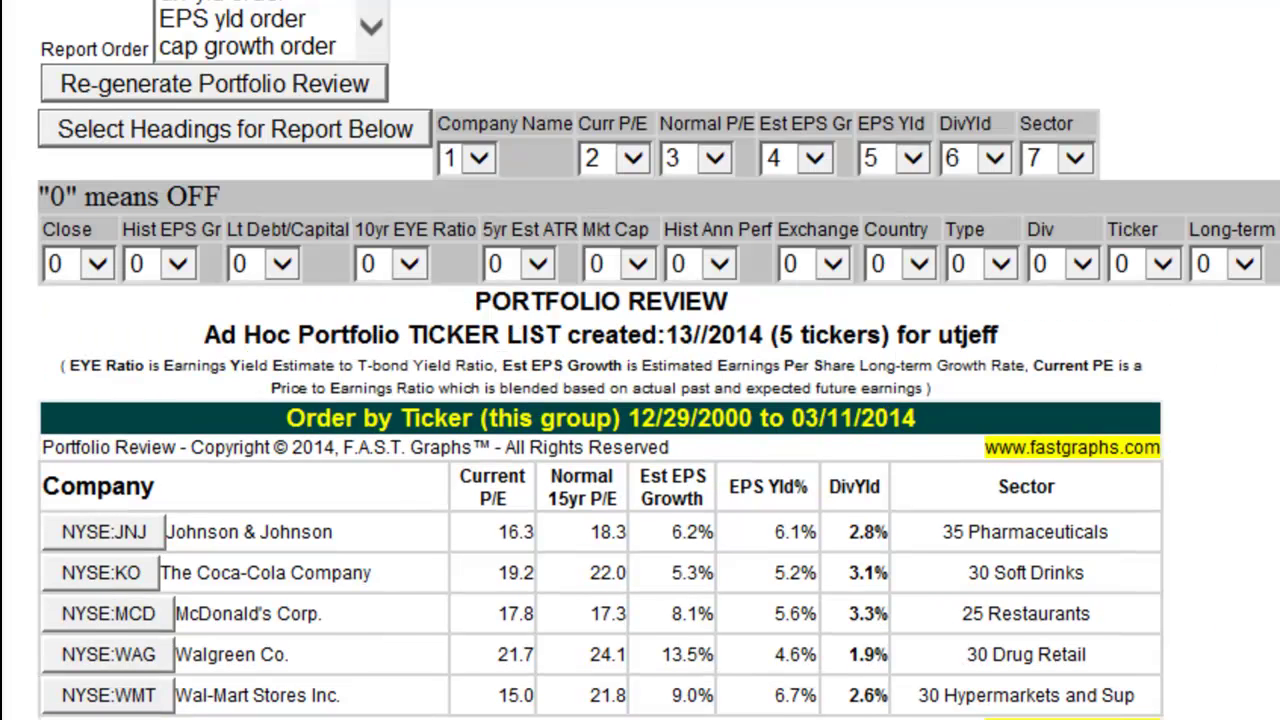
# Reorder the report headings with DivYld in position 7 and EPS Yld in position 3, and regenerate the portfolio review
pyautogui.click(994, 158)
pyautogui.click(969, 214)
pyautogui.click(910, 158)
pyautogui.click(897, 103)
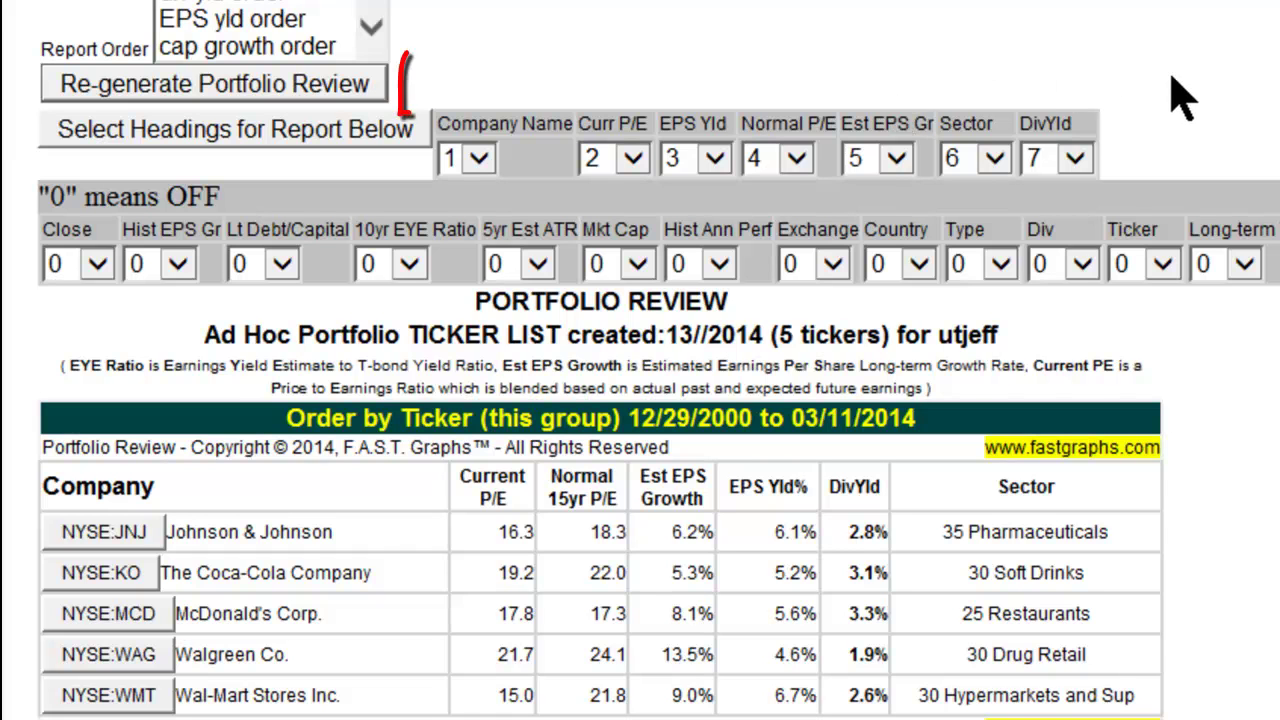
pyautogui.click(341, 86)
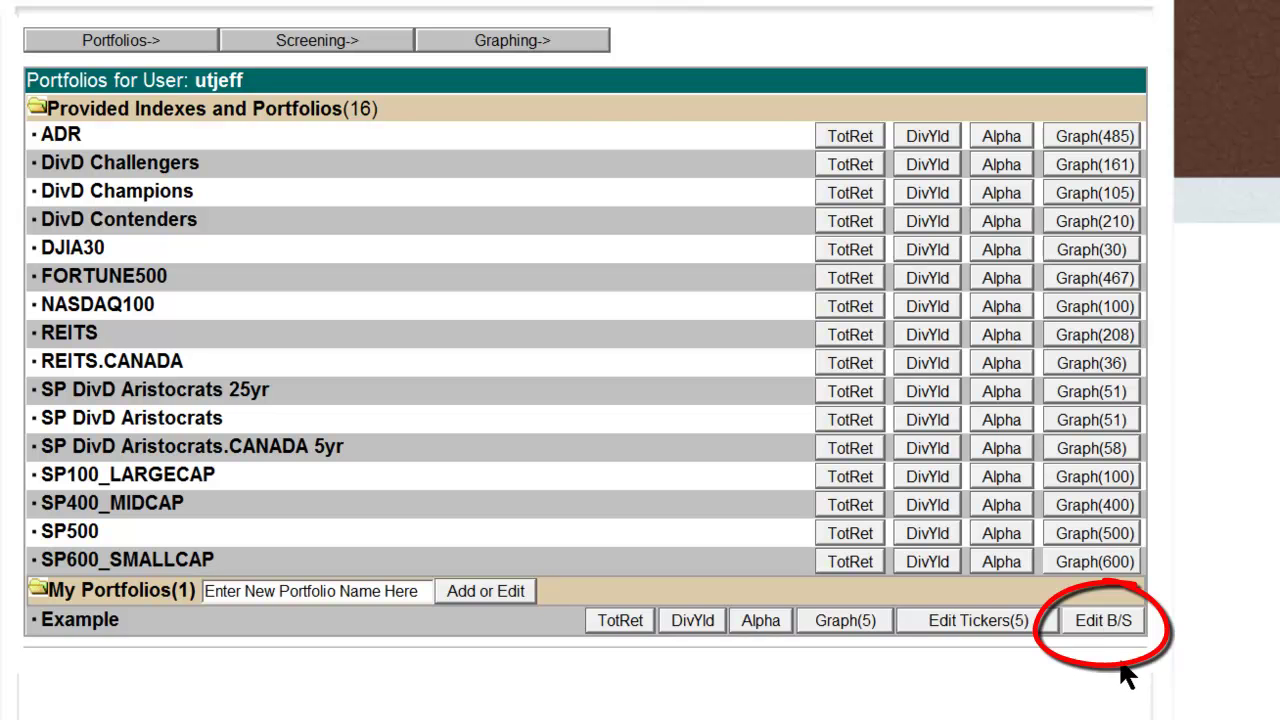
# Record NYSE:MCD trades for Example, buying 100 shares at 53.30 on 04-30-2009 and selling 50 at 98.74 on 06-17-2013, and return to the portfolios
pyautogui.click(1103, 620)
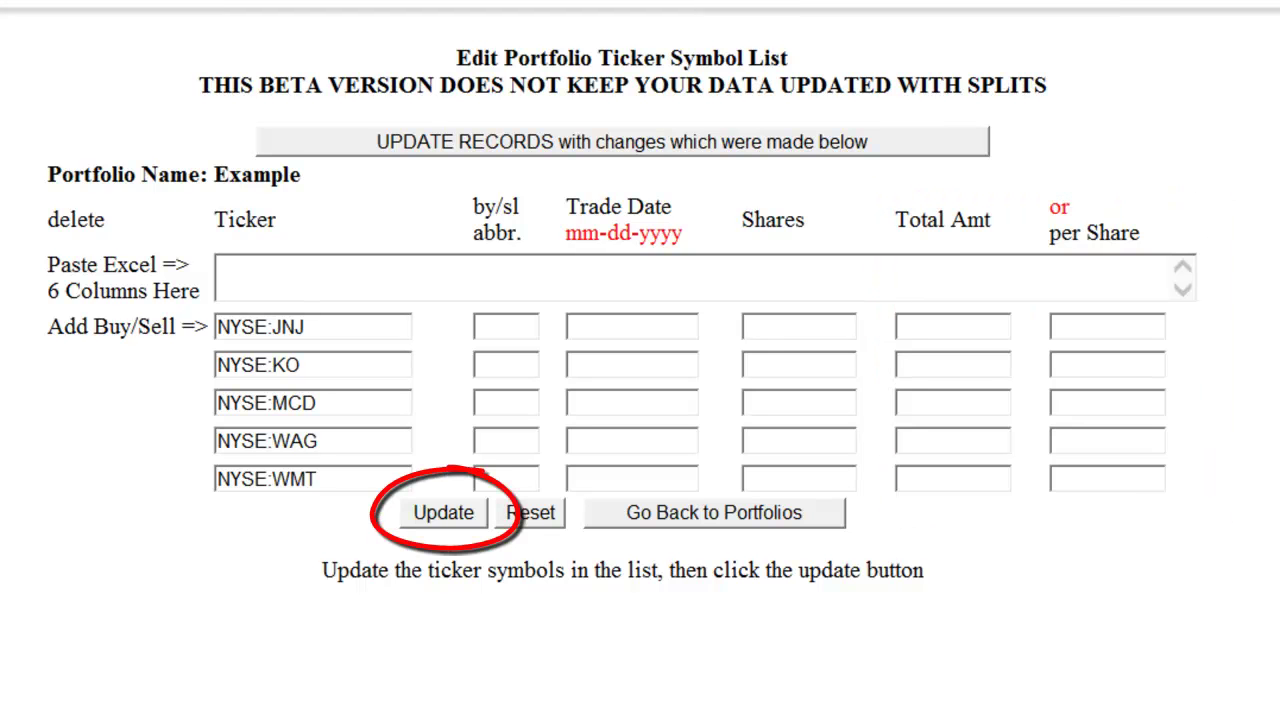
pyautogui.click(482, 519)
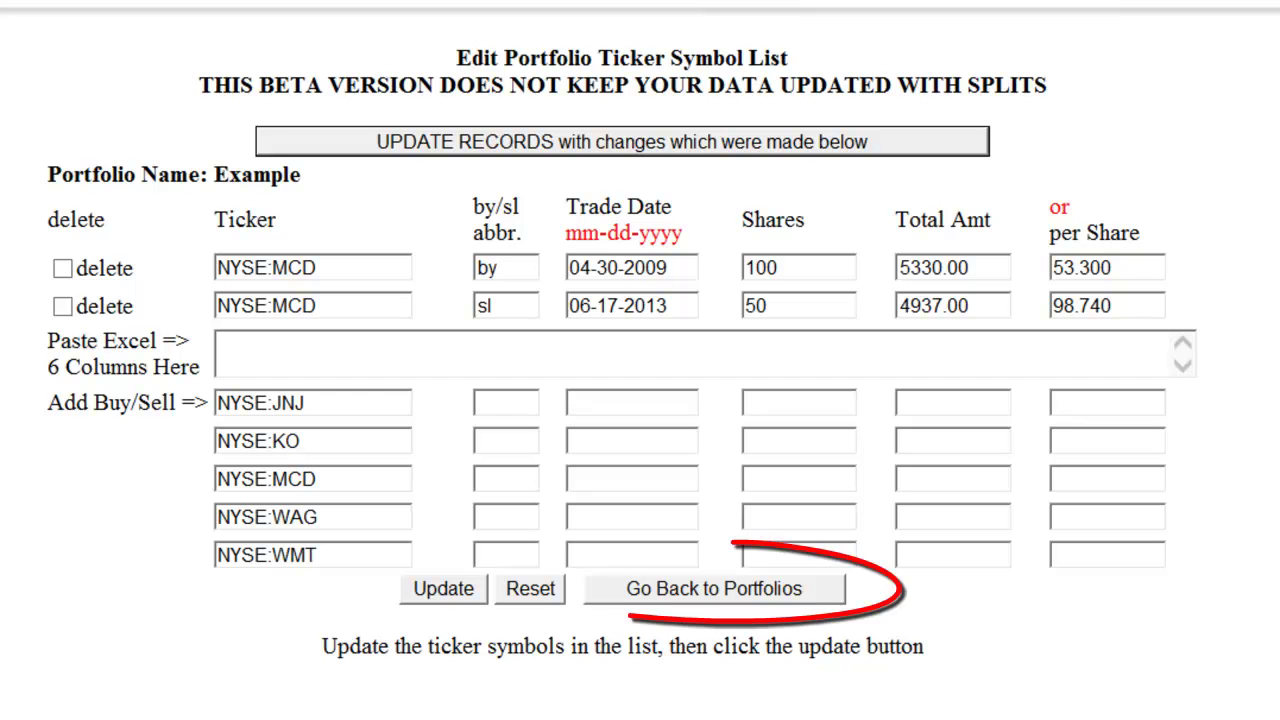
pyautogui.click(775, 588)
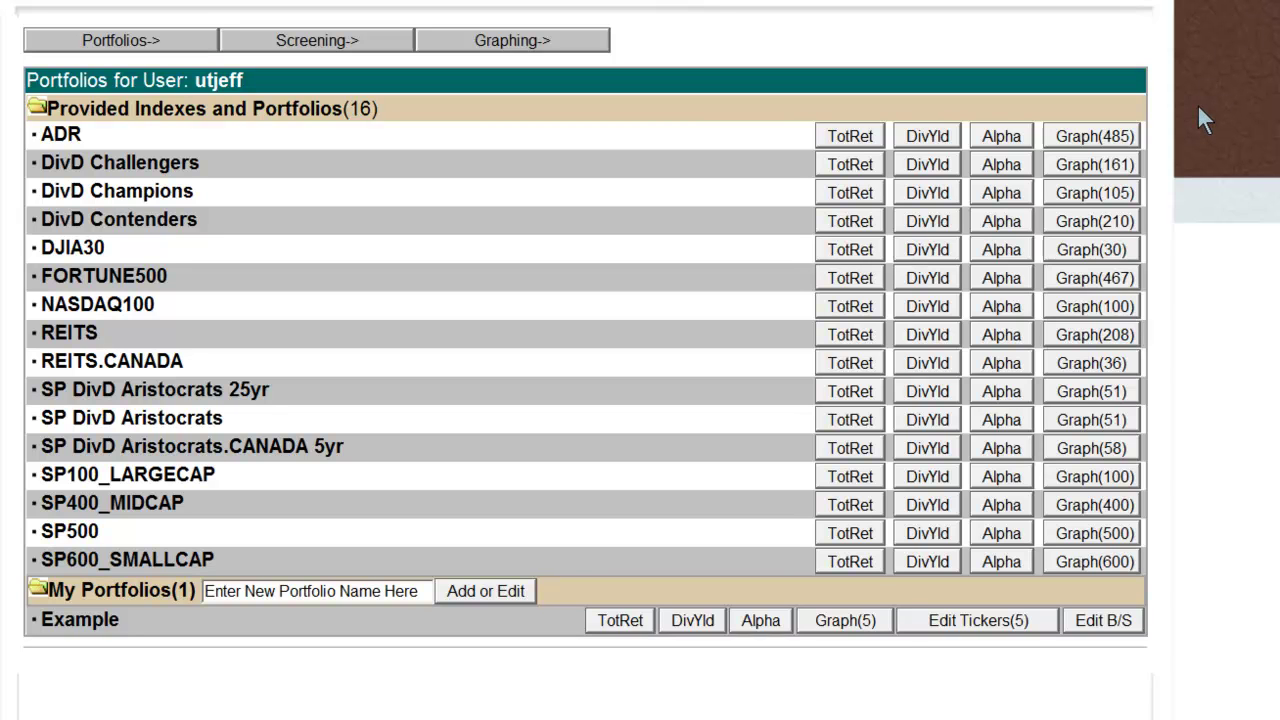
# Graph the Example portfolio, switch to NYSE:MCD and inspect its buy and sell points on the chart
pyautogui.click(848, 621)
pyautogui.scroll(-1, 1160, 218)
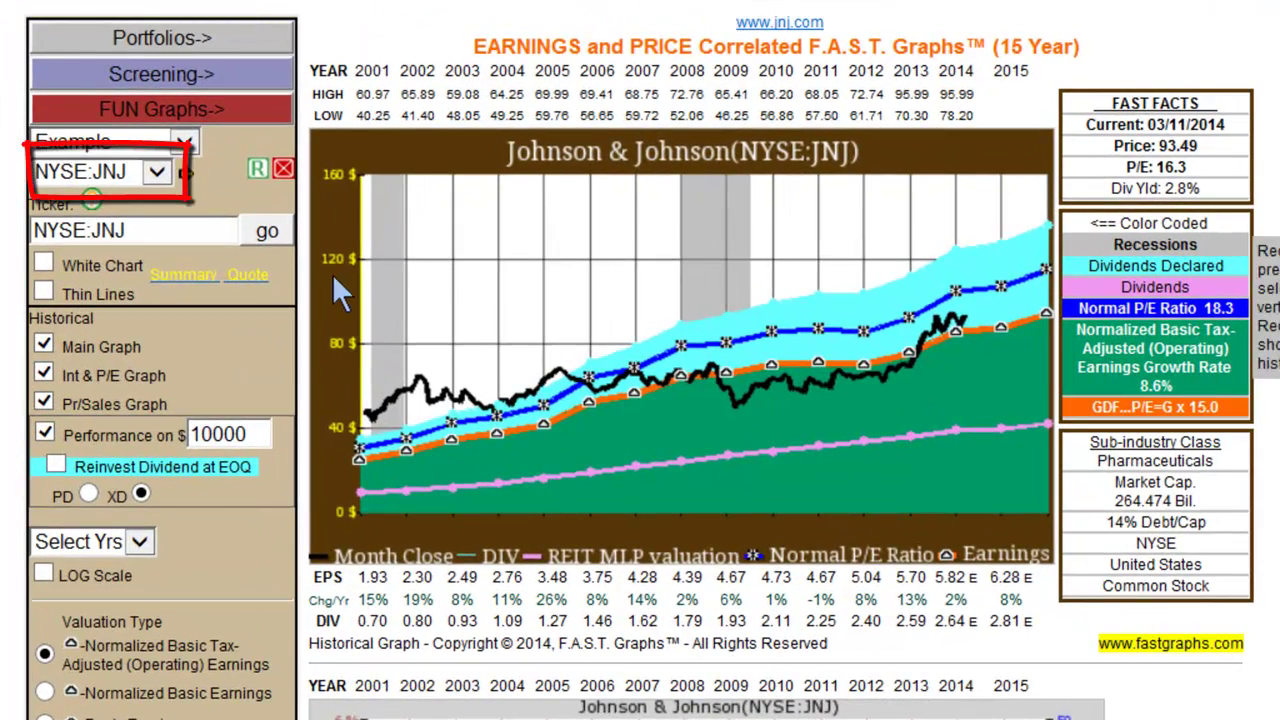
pyautogui.click(158, 173)
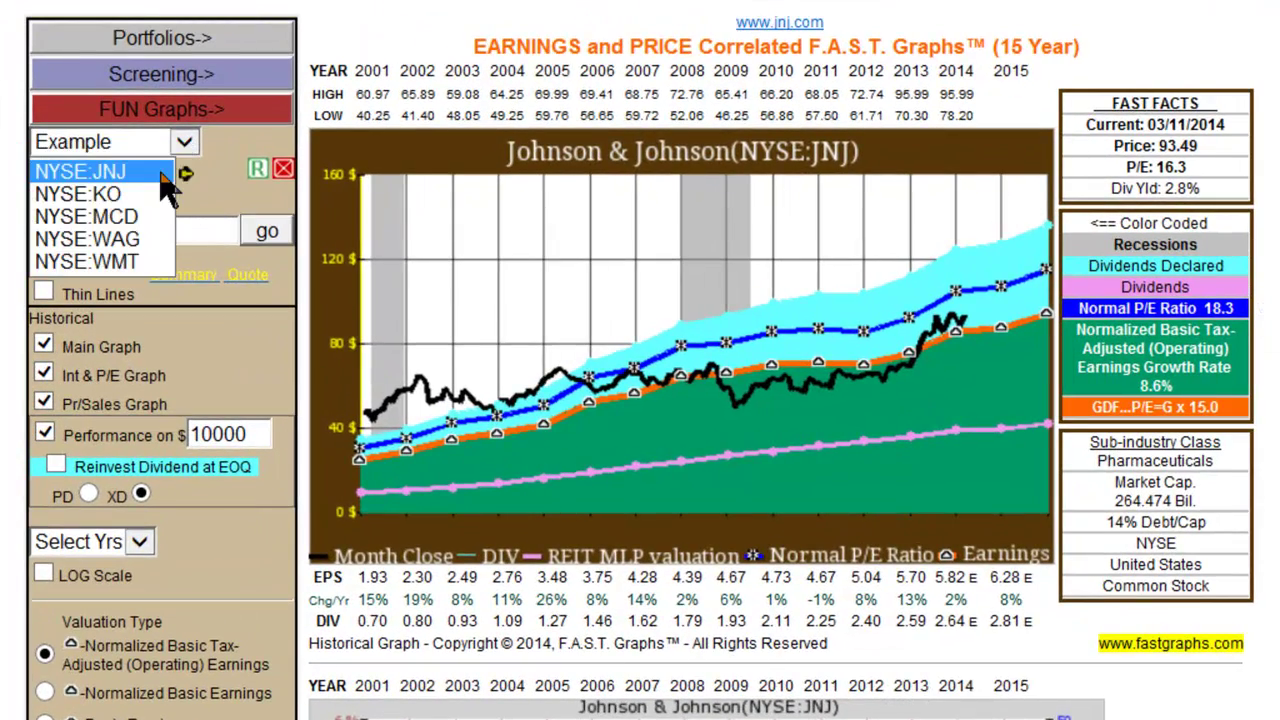
pyautogui.click(135, 217)
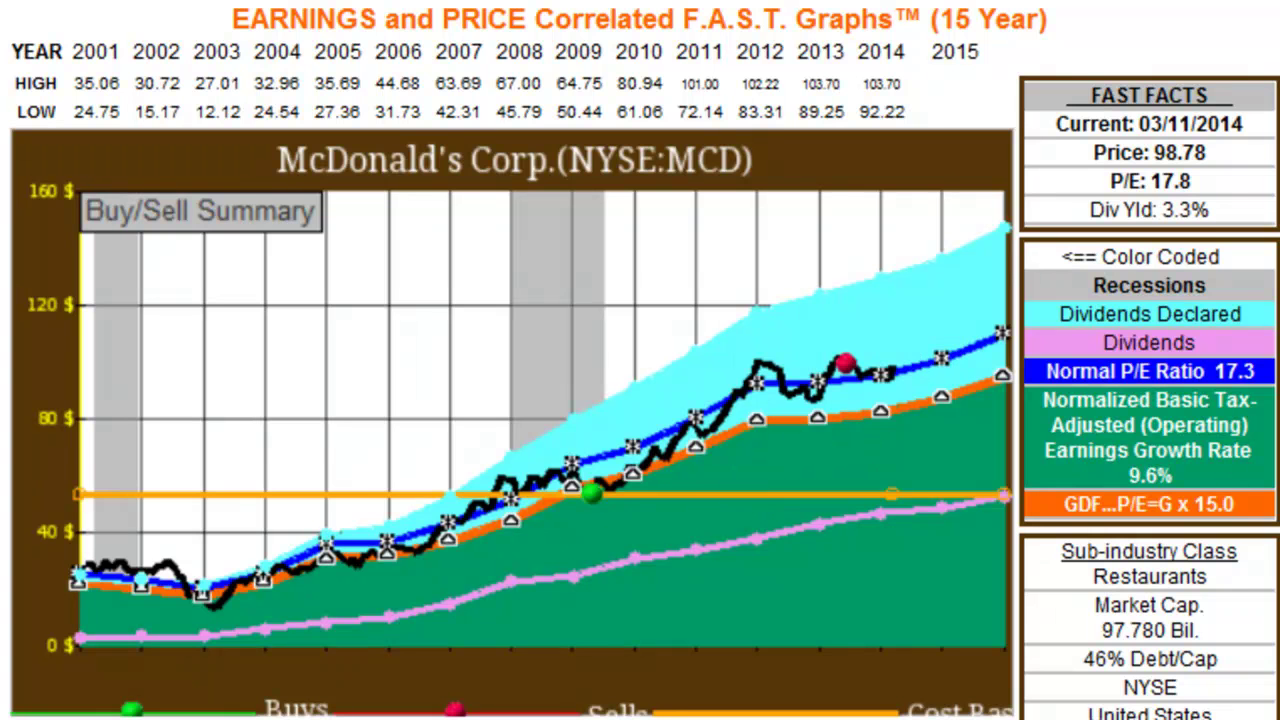
pyautogui.moveTo(592, 503)
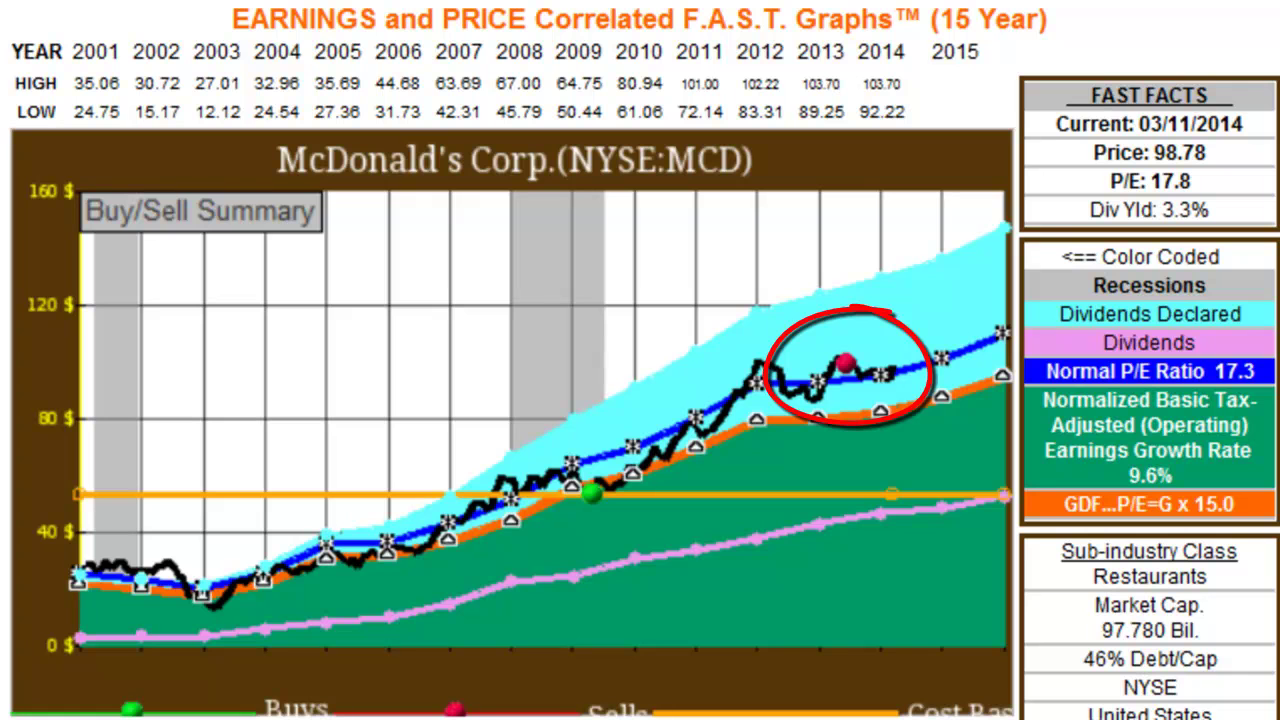
pyautogui.moveTo(848, 362)
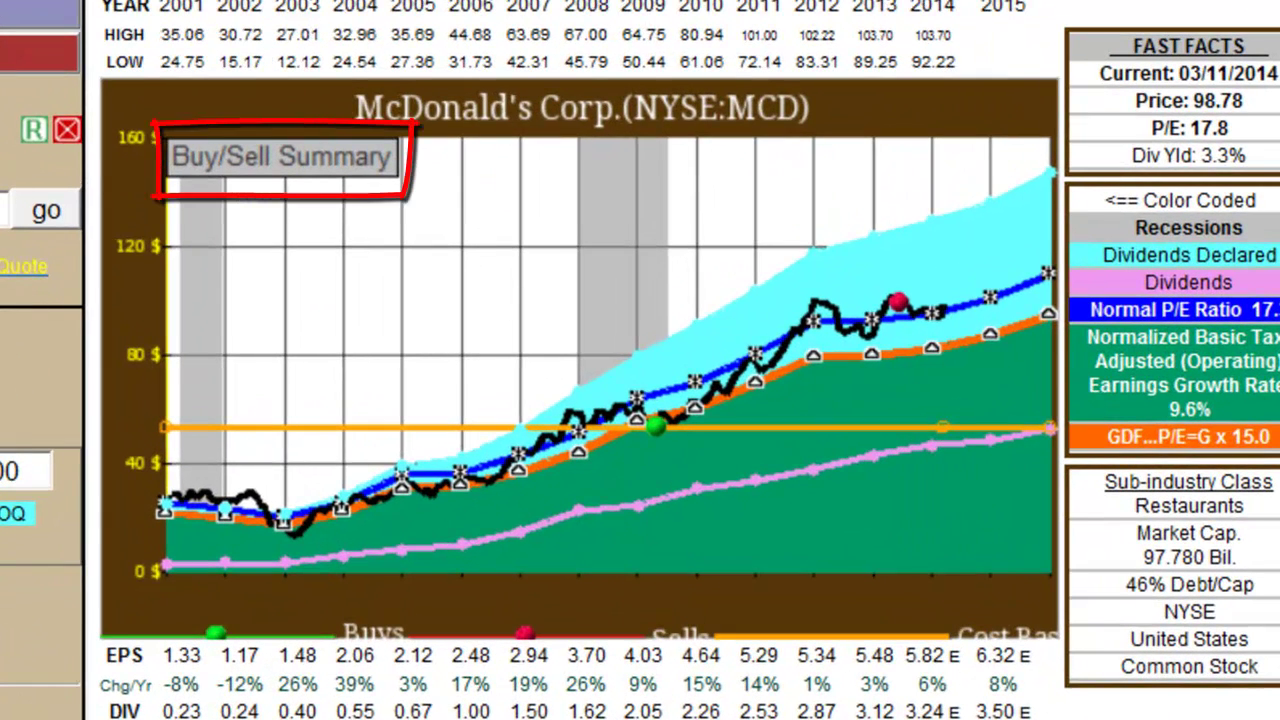
# Add ticker V to the Example portfolio's ticker list, have its exchange prefix filled in, and save the updated list
pyautogui.moveTo(325, 165)
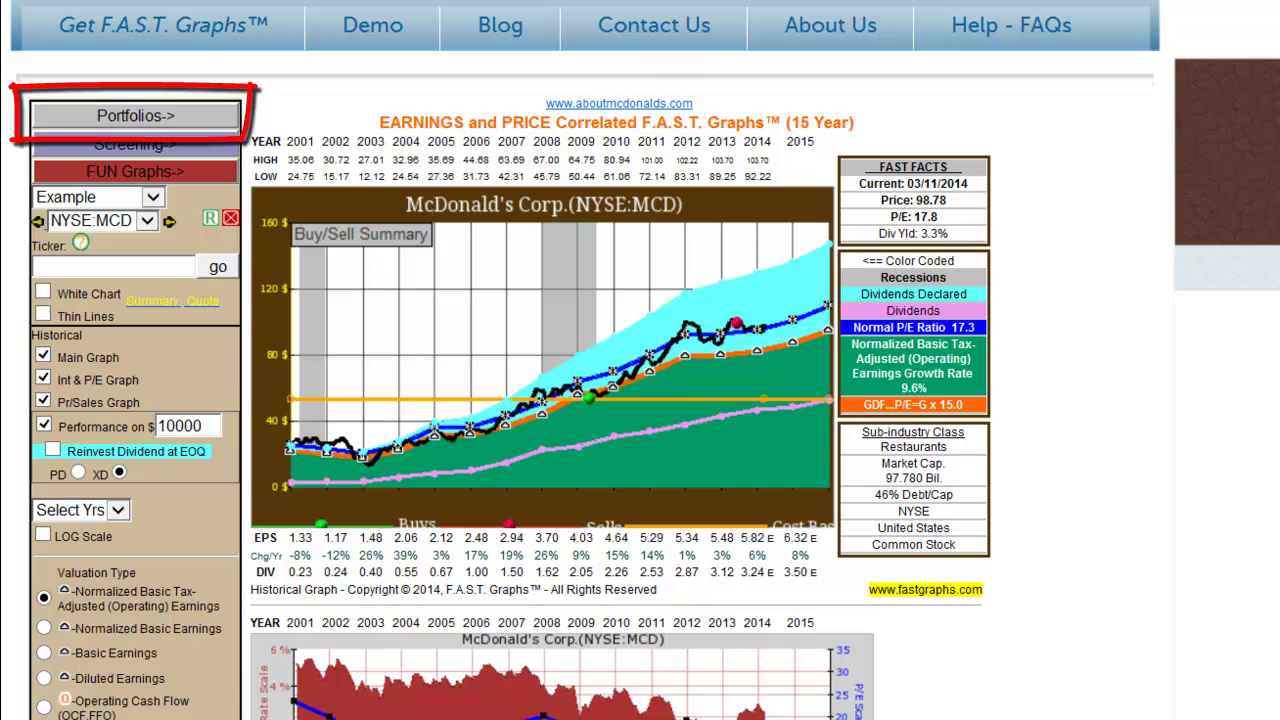
pyautogui.click(228, 118)
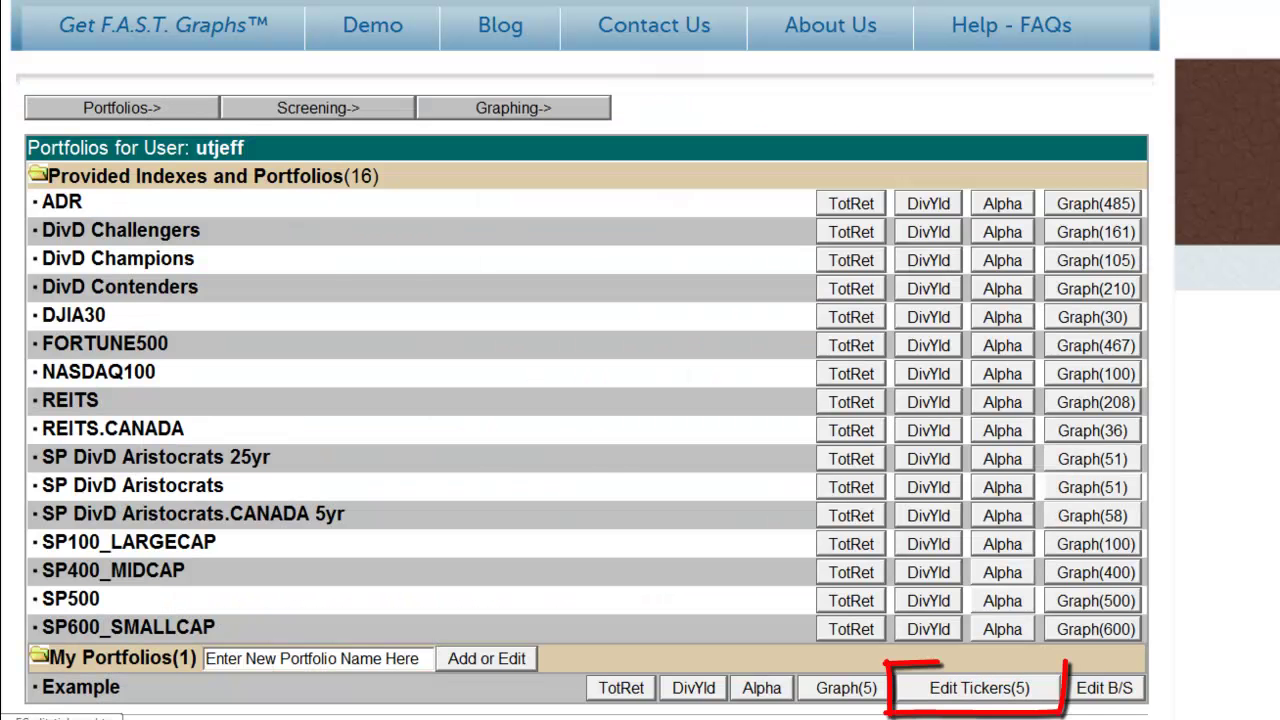
pyautogui.click(1005, 692)
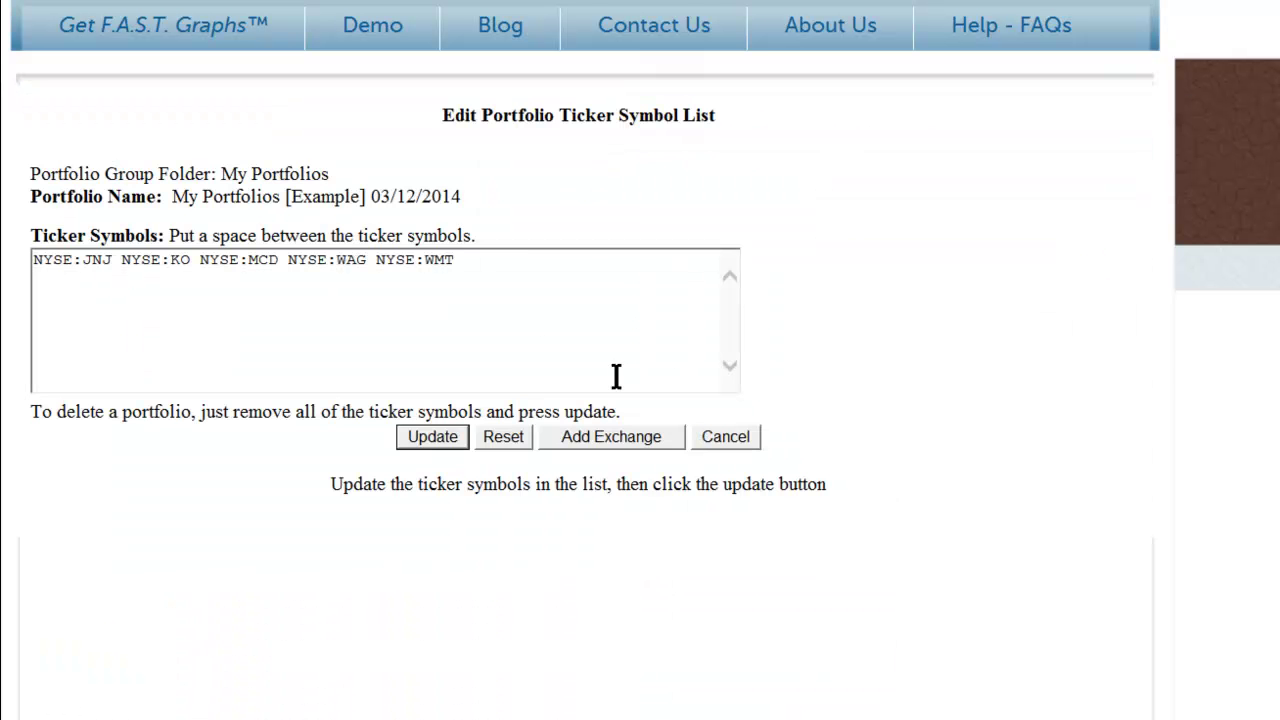
pyautogui.click(548, 278)
pyautogui.write('V')
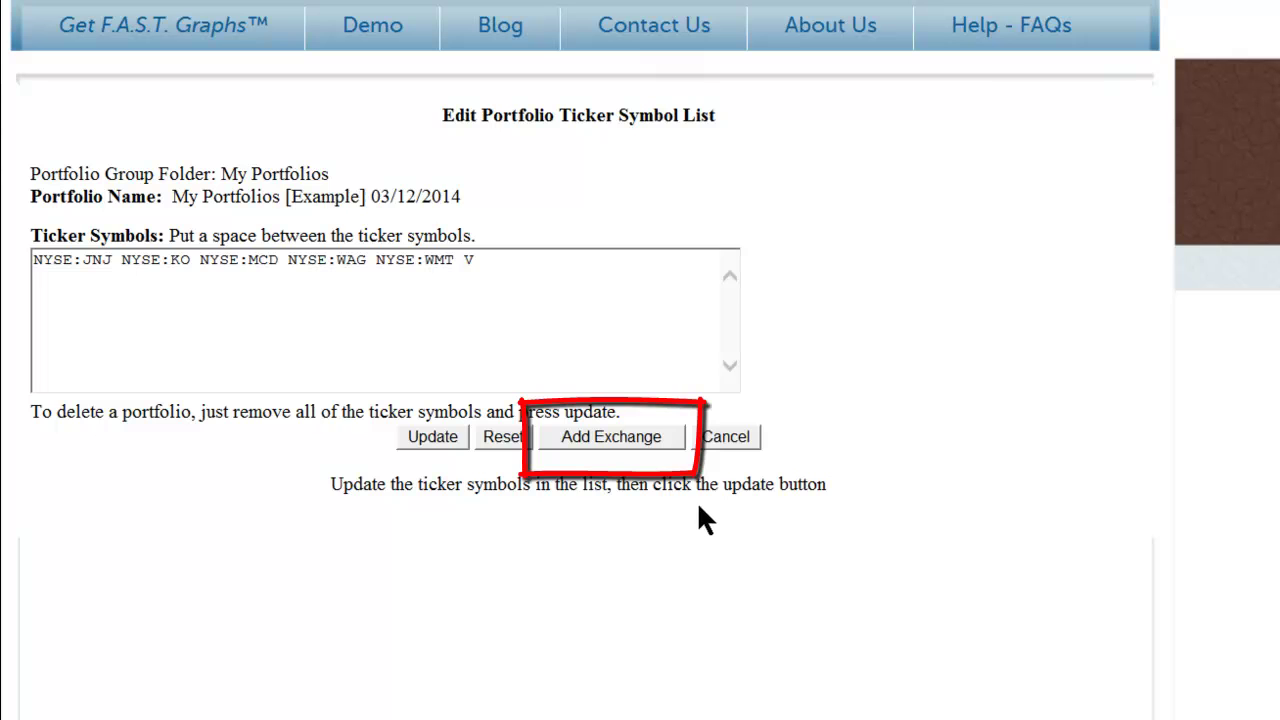
pyautogui.click(614, 437)
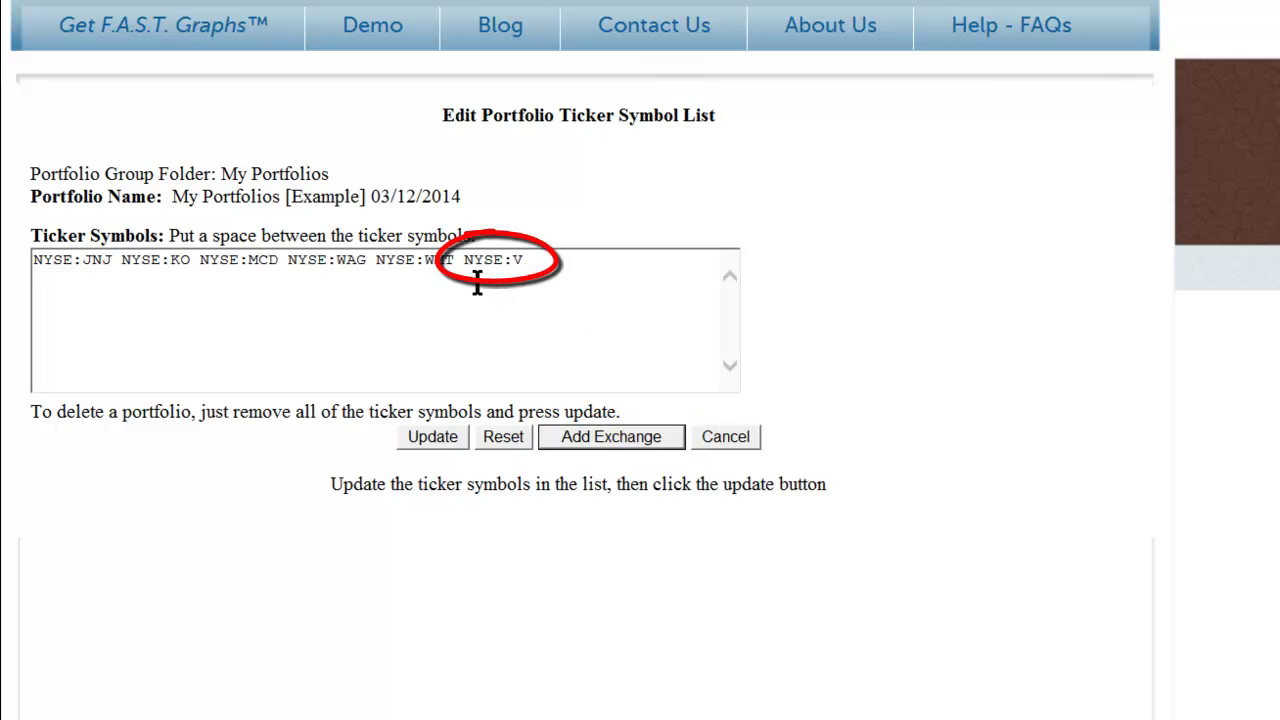
pyautogui.click(448, 444)
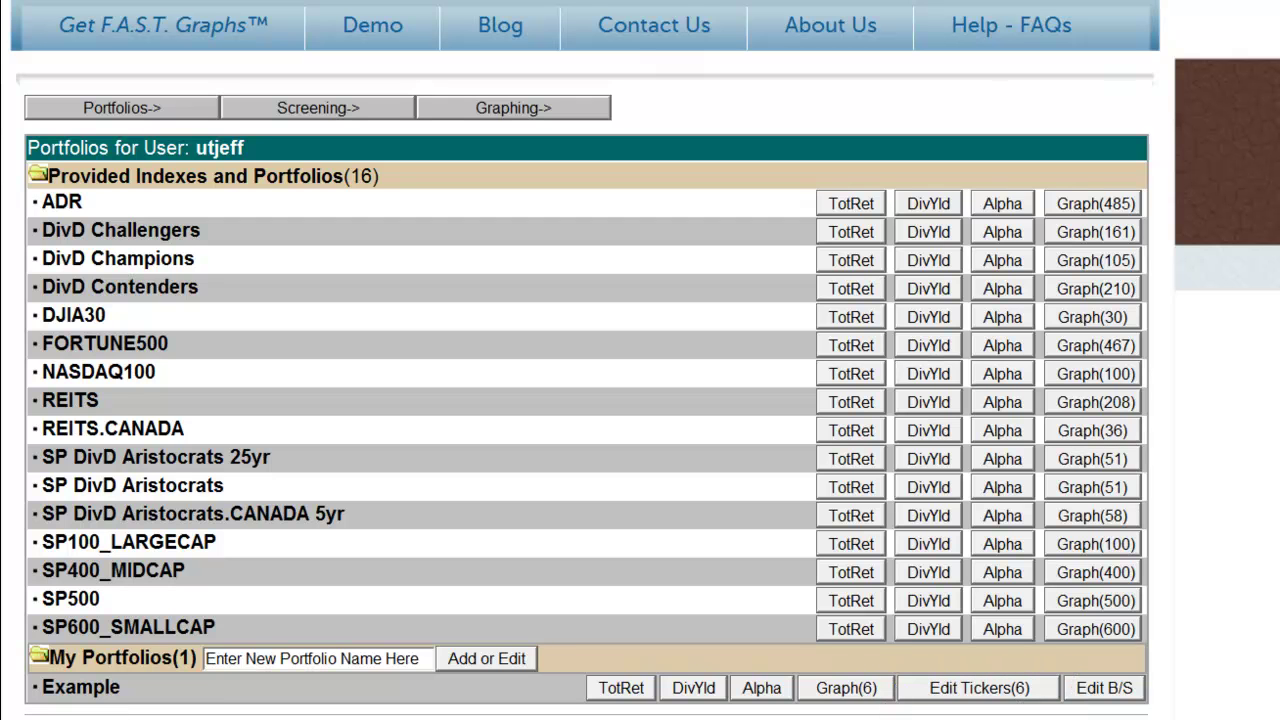
# Record a NYSE:V purchase for Example of 25 shares at 199.43 per share on 12-10-2013, save it and return to the portfolios
pyautogui.click(1112, 689)
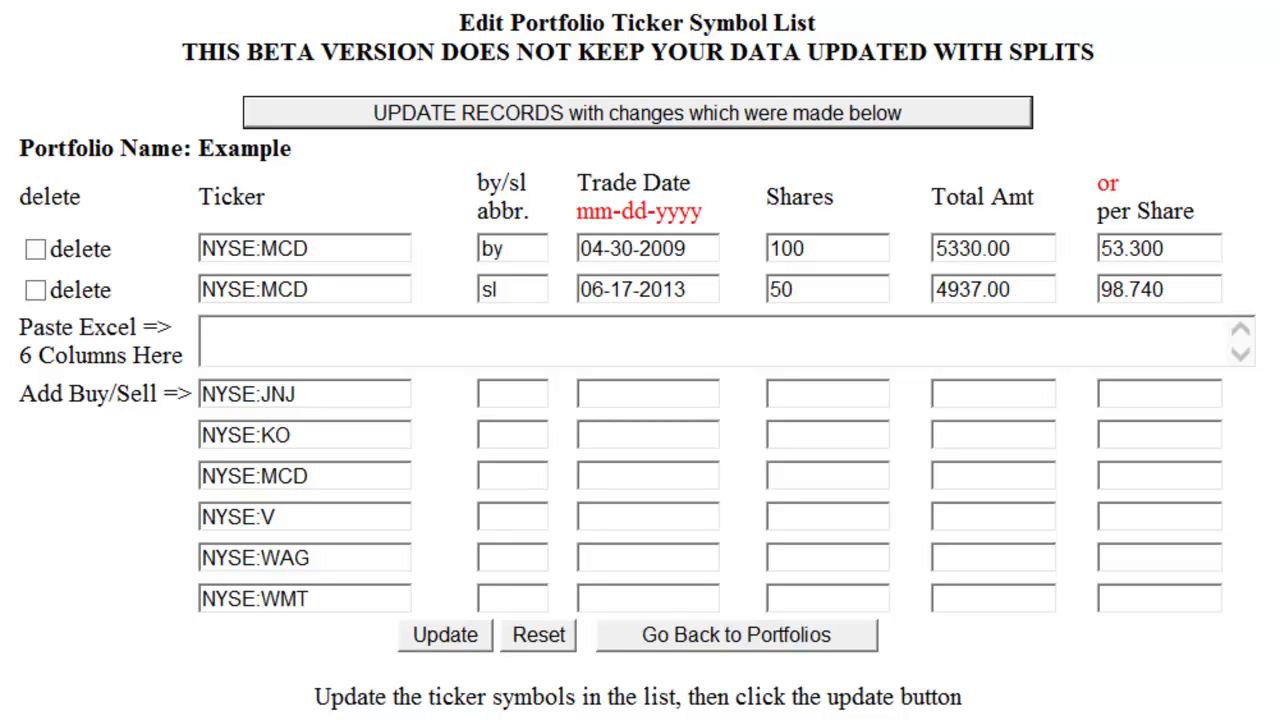
pyautogui.click(514, 517)
pyautogui.write('b')
pyautogui.press('Tab')
pyautogui.write('12')
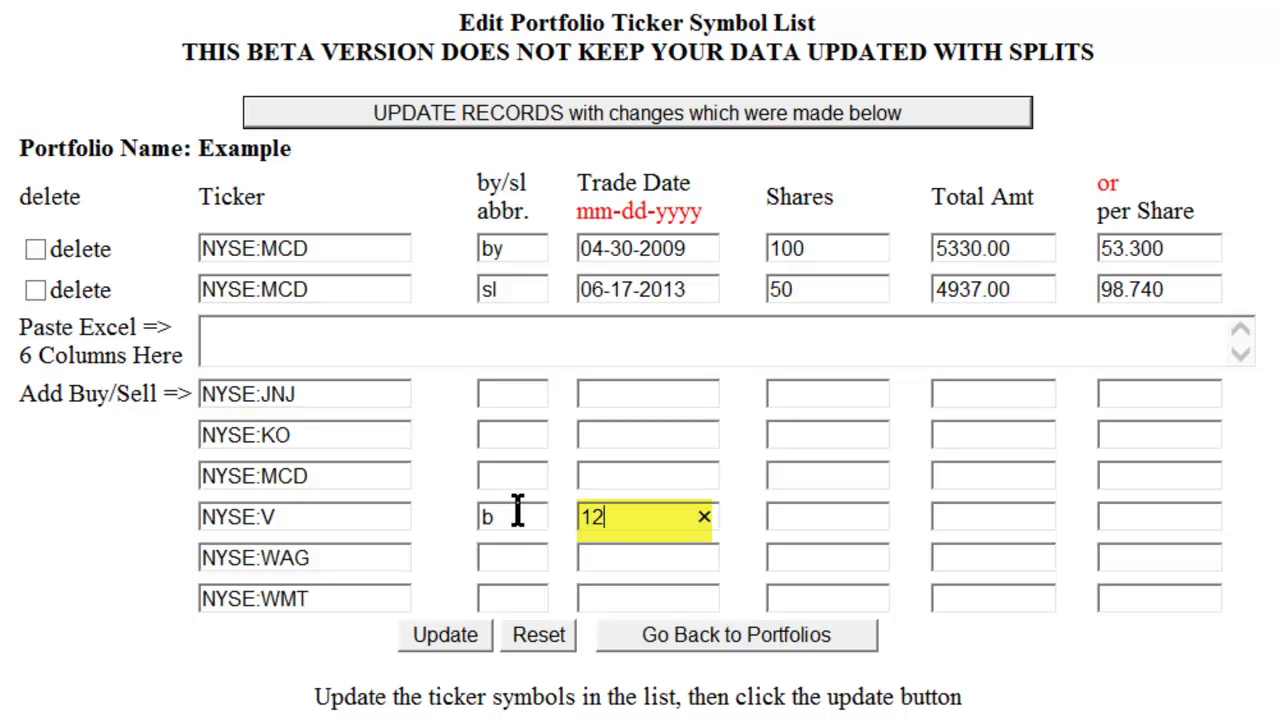
pyautogui.write('-10-2013')
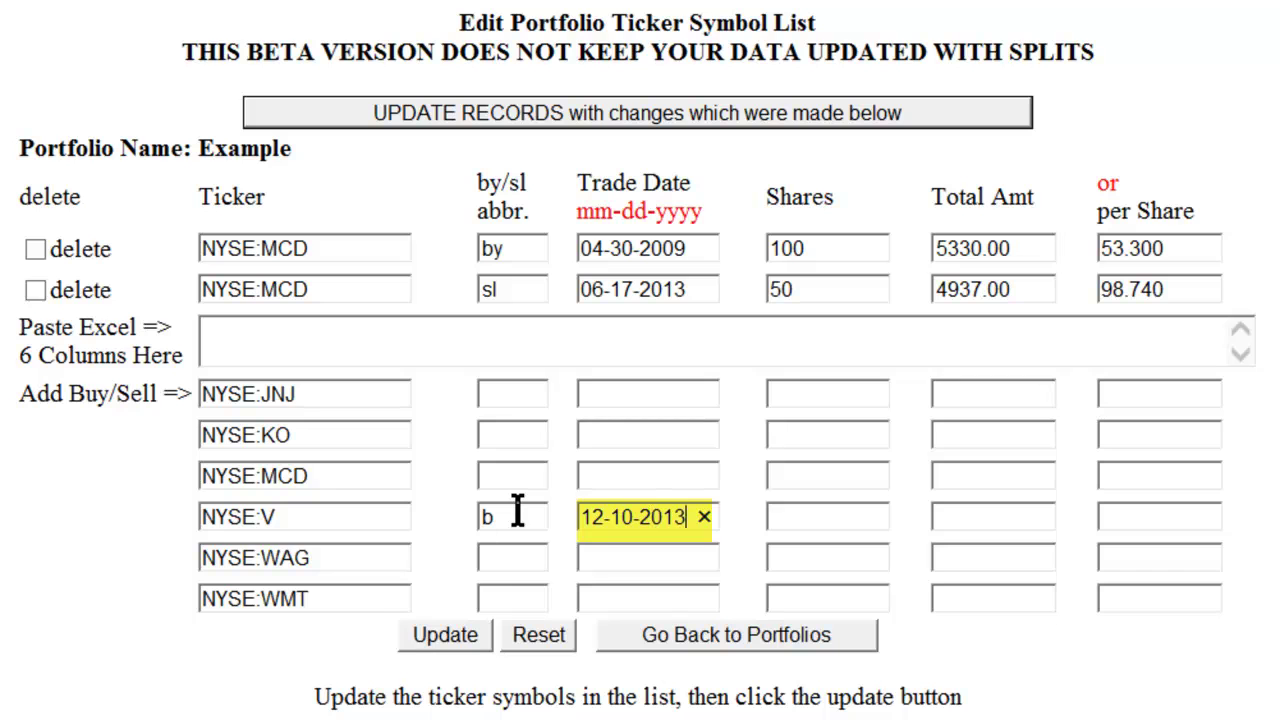
pyautogui.press('Tab')
pyautogui.write('25')
pyautogui.press('Tab')
pyautogui.press('Tab')
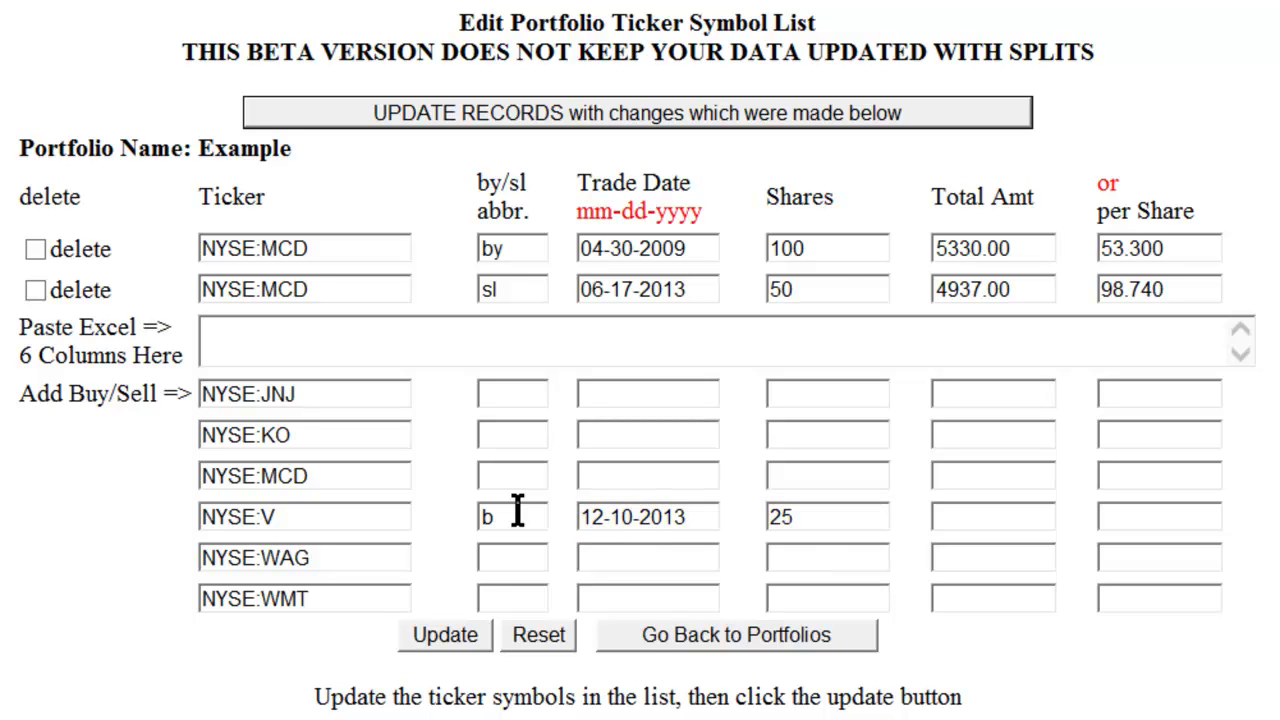
pyautogui.write('199')
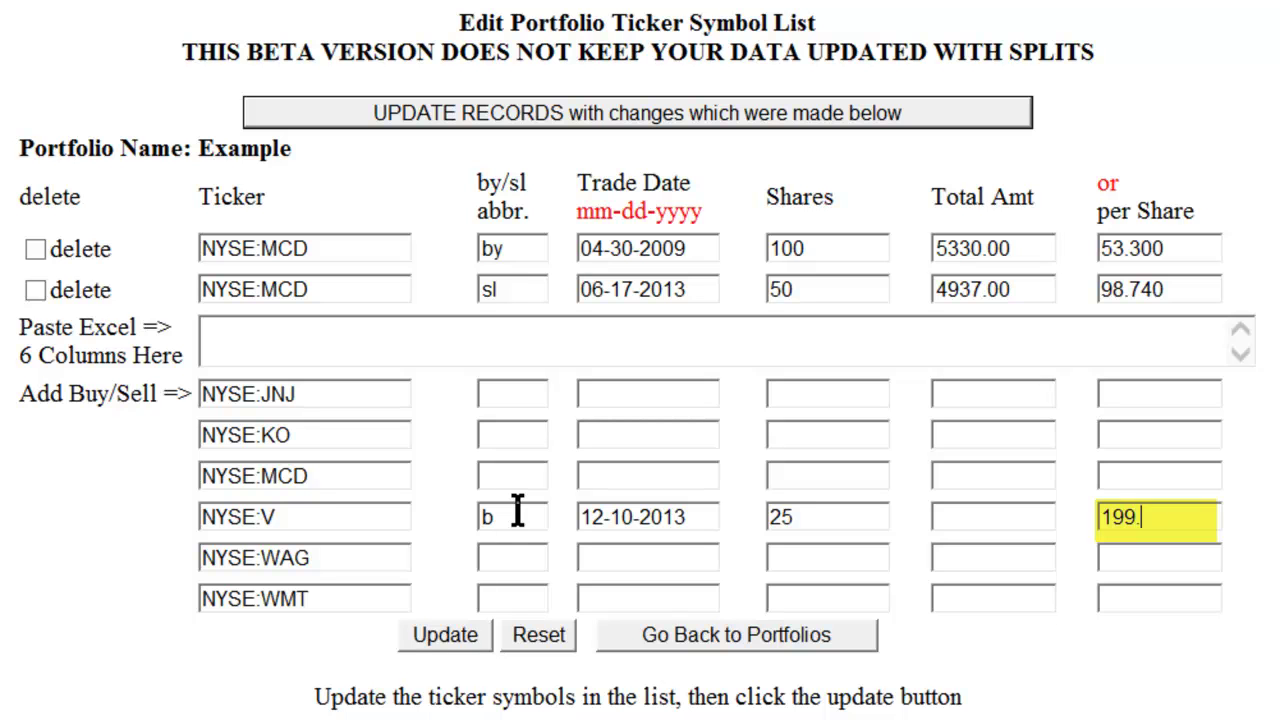
pyautogui.write('.43')
pyautogui.click(452, 636)
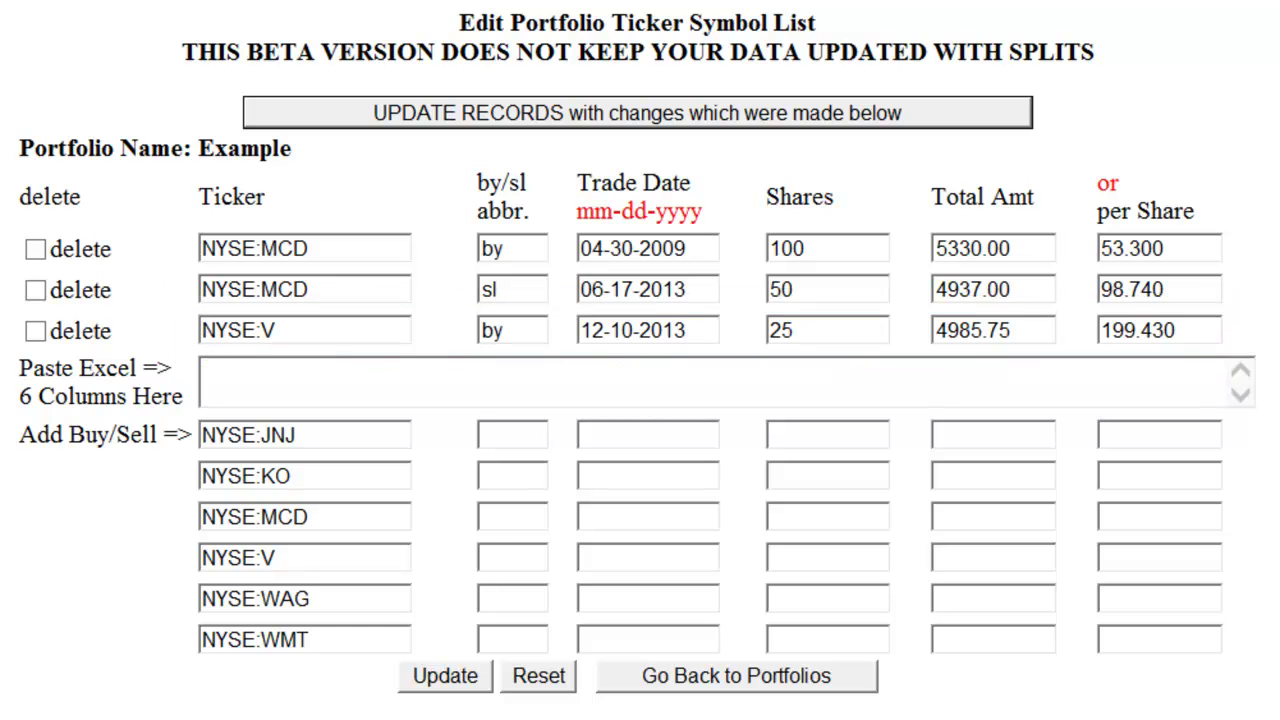
pyautogui.click(700, 678)
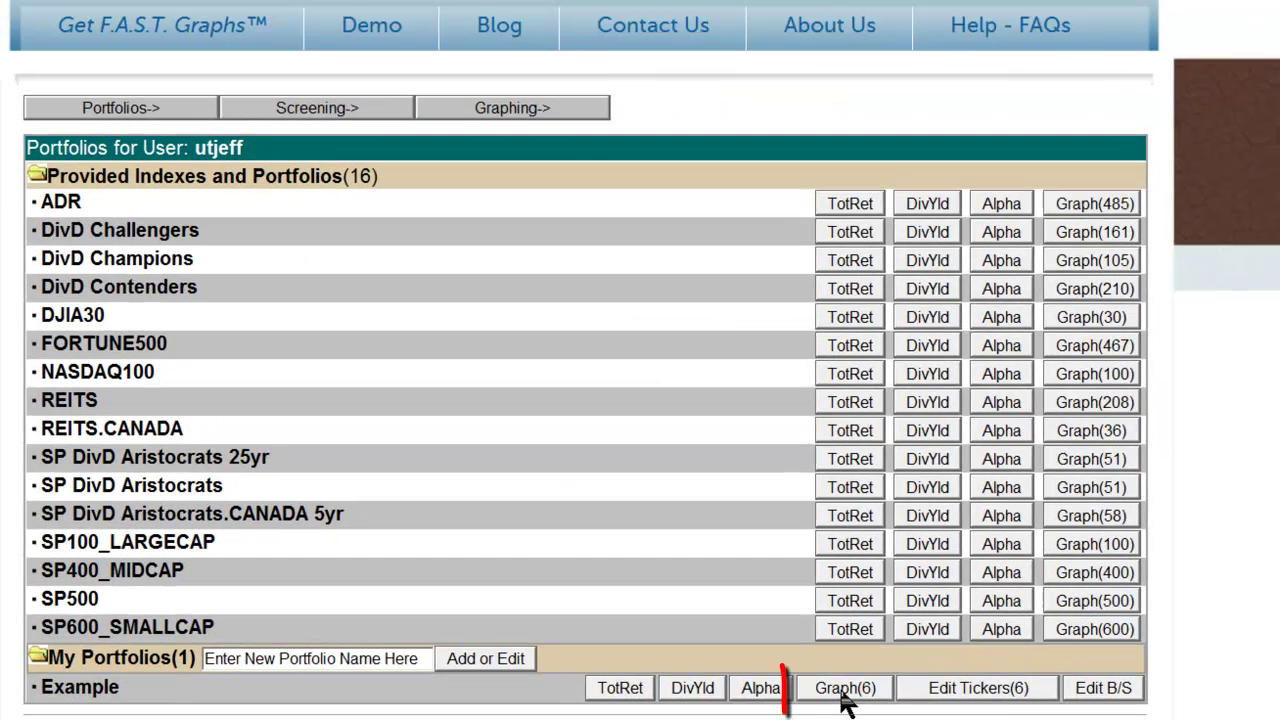
# Graph the Example portfolio, switch to NYSE:V and inspect its buy point on the chart
pyautogui.click(843, 692)
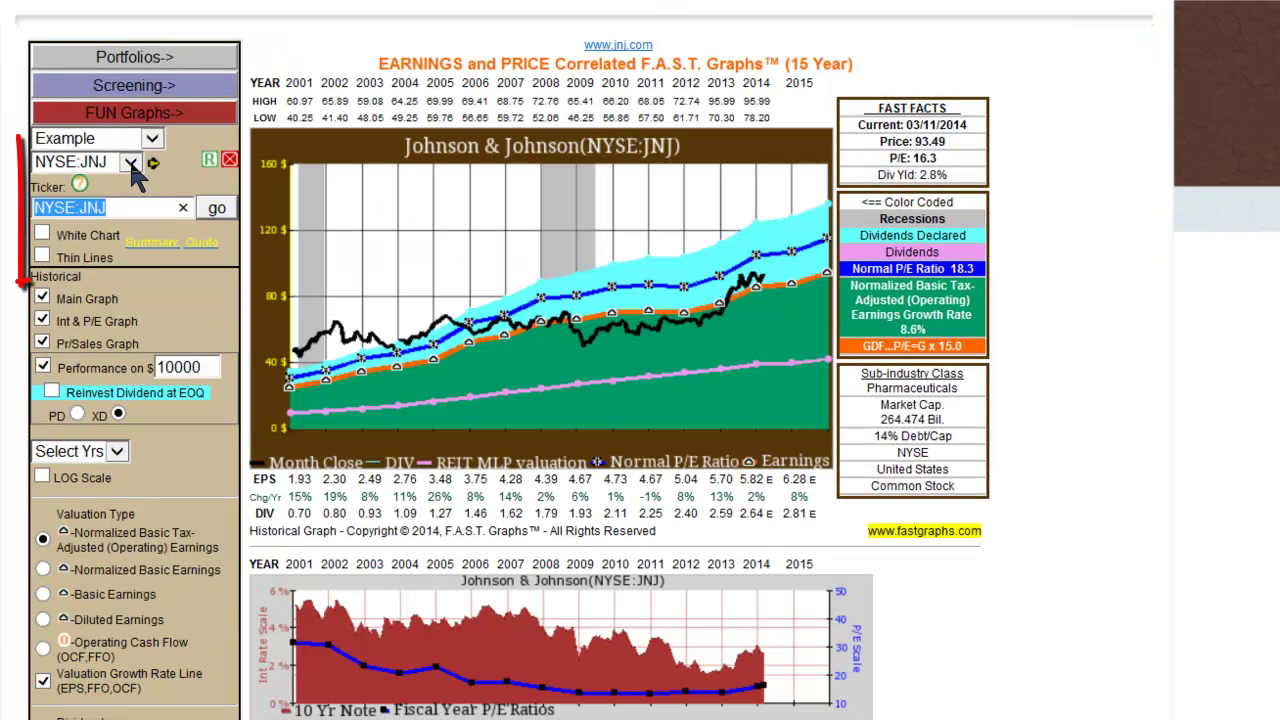
pyautogui.click(131, 164)
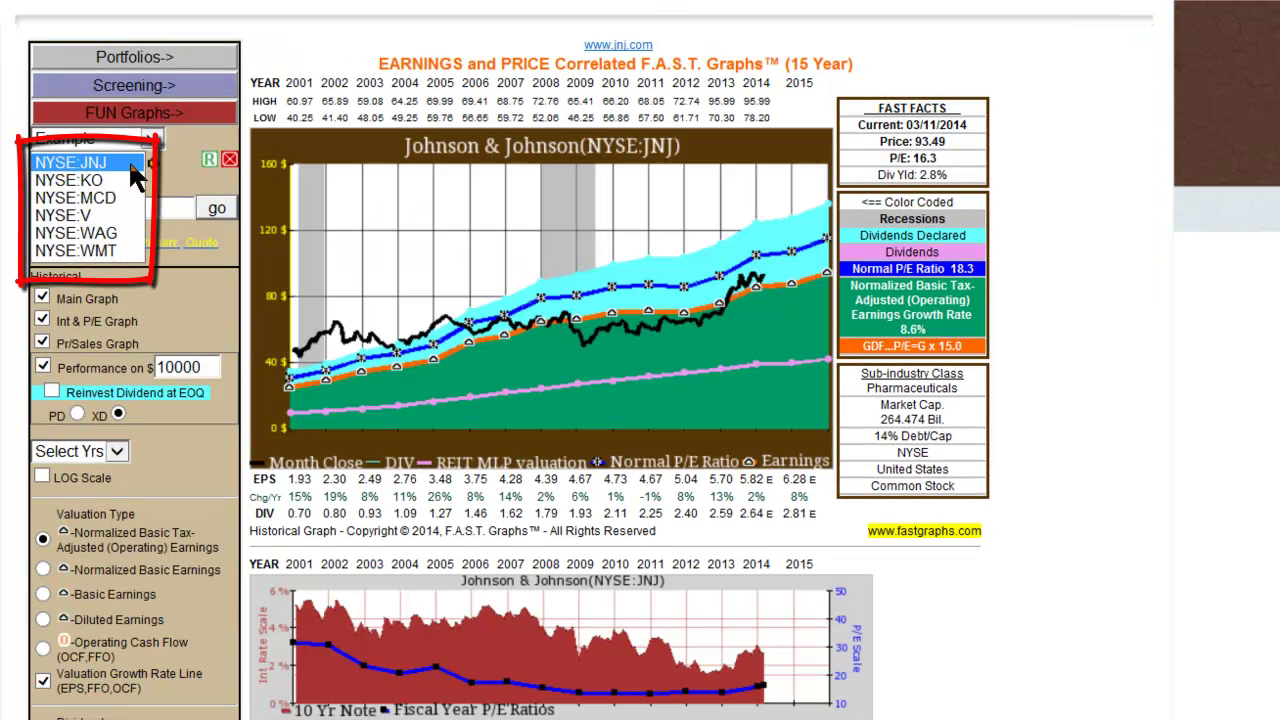
pyautogui.click(115, 216)
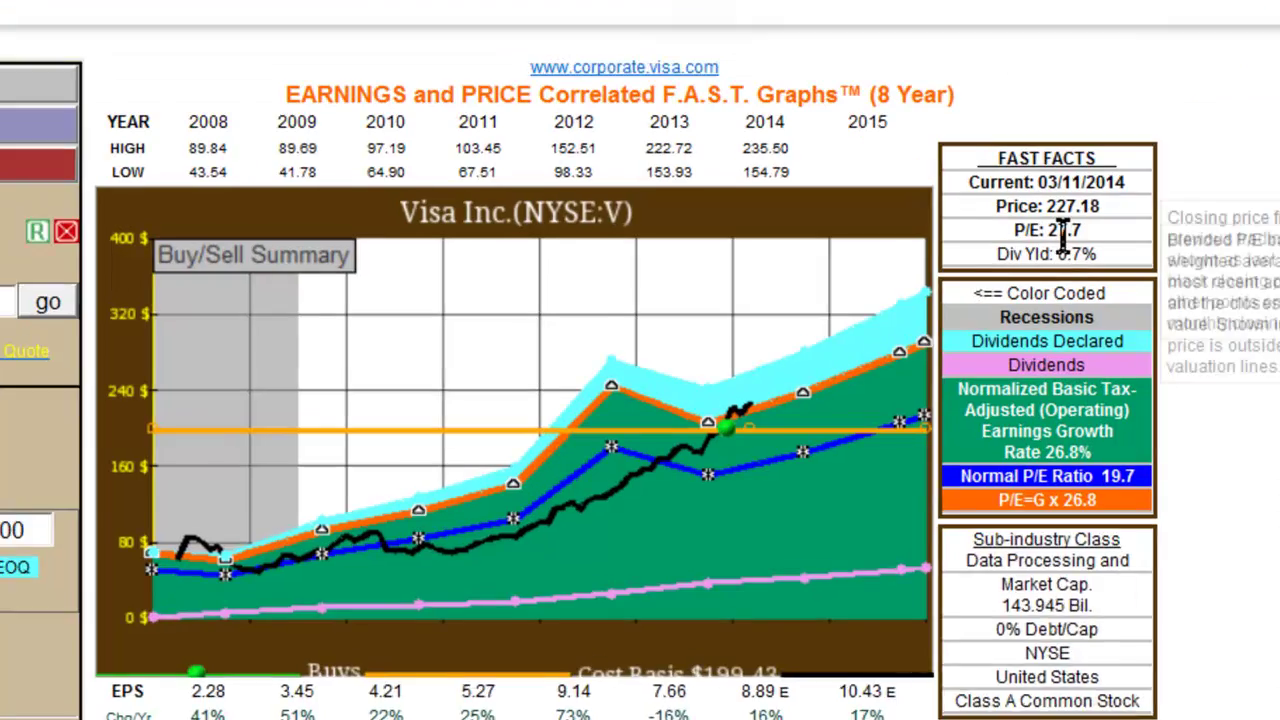
pyautogui.moveTo(749, 425)
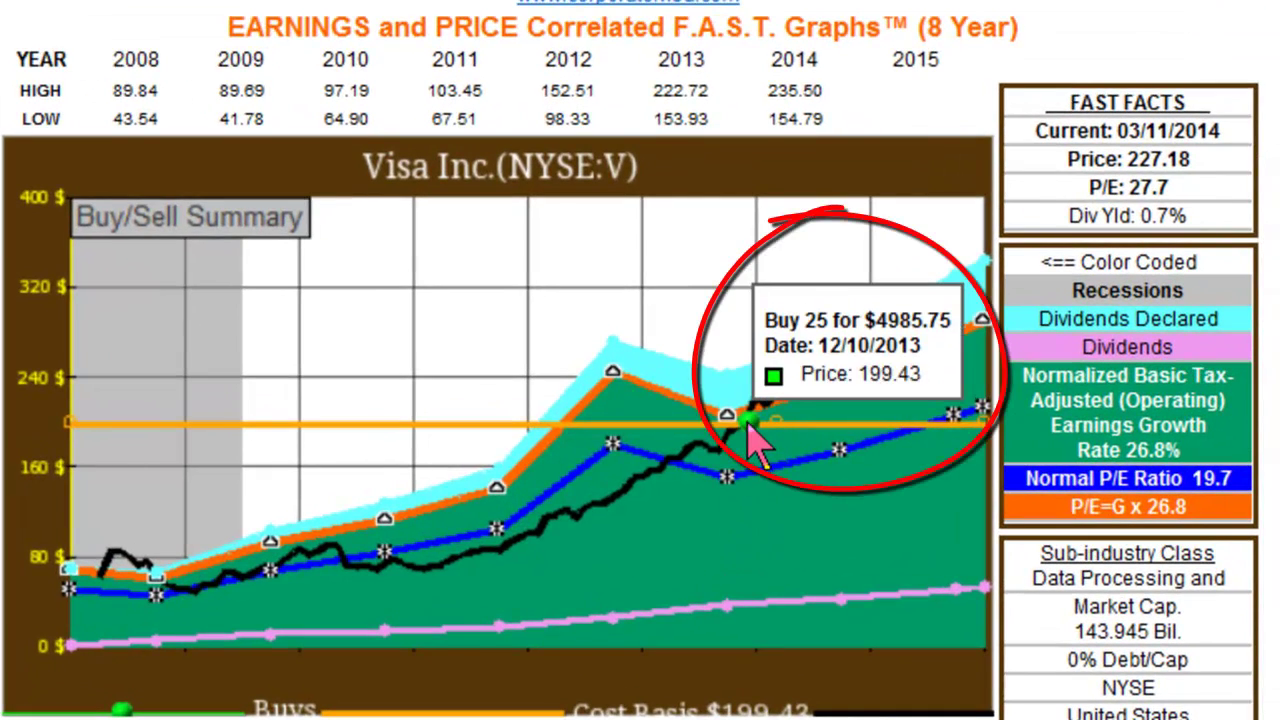